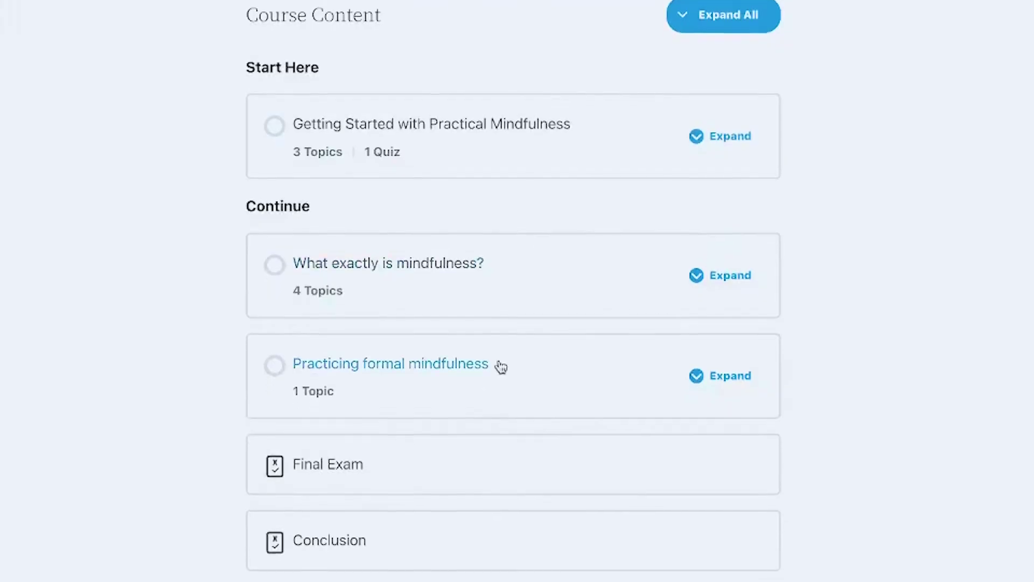
scroll(497, 365, "down", 2)
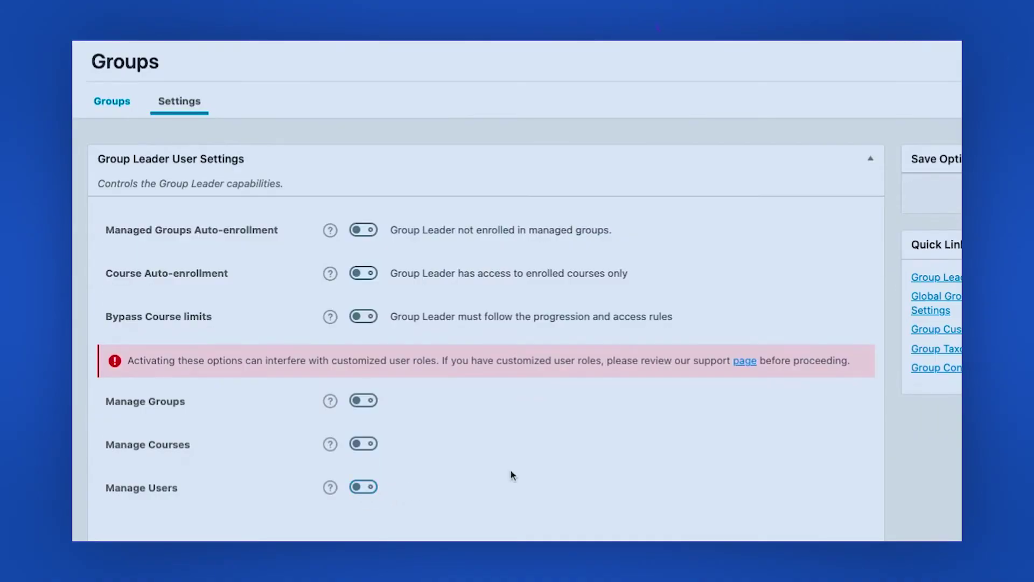
scroll(509, 468, "down", 2)
scroll(511, 470, "down", 3)
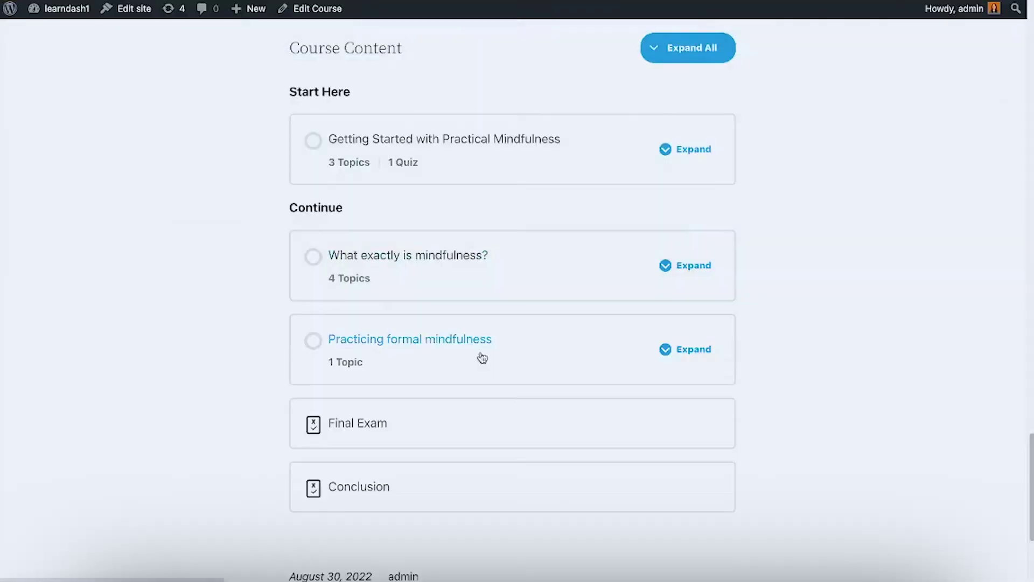
left_click(483, 344)
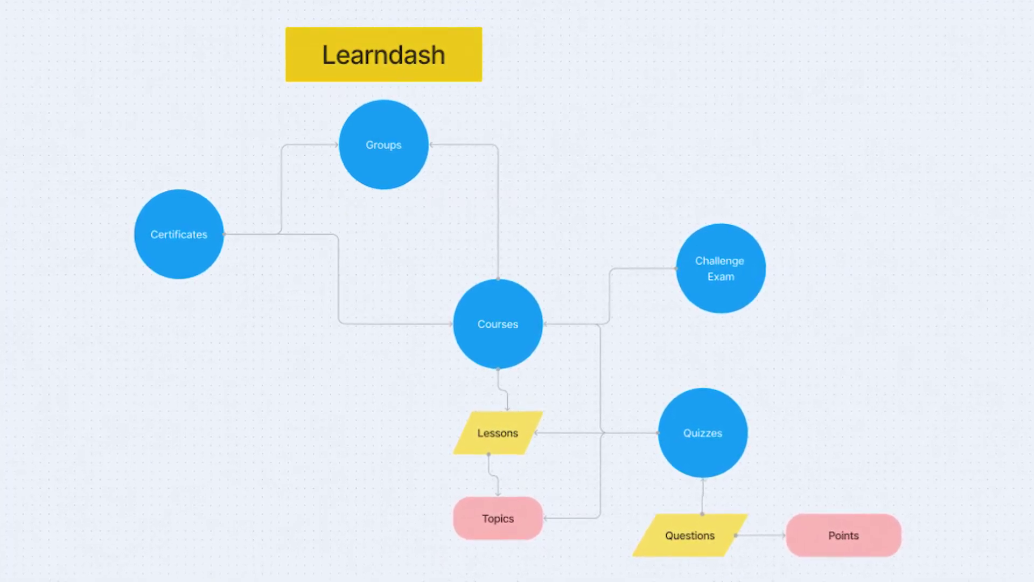
Step: Examine how Groups, Certificates and Courses are linked in the upper part of the Learndash diagram
key("h")
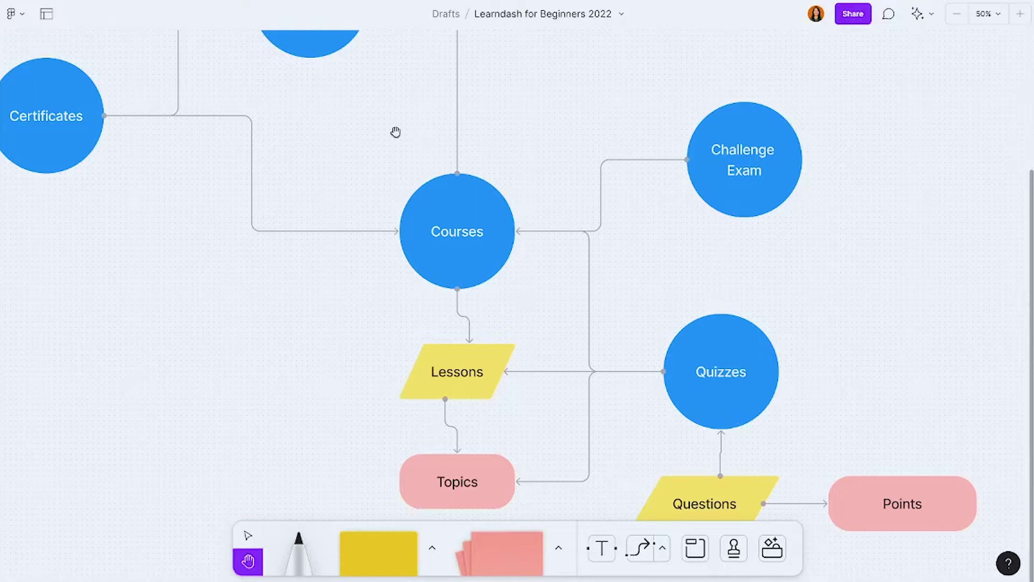
left_click_drag(381, 130, 527, 346)
key("v")
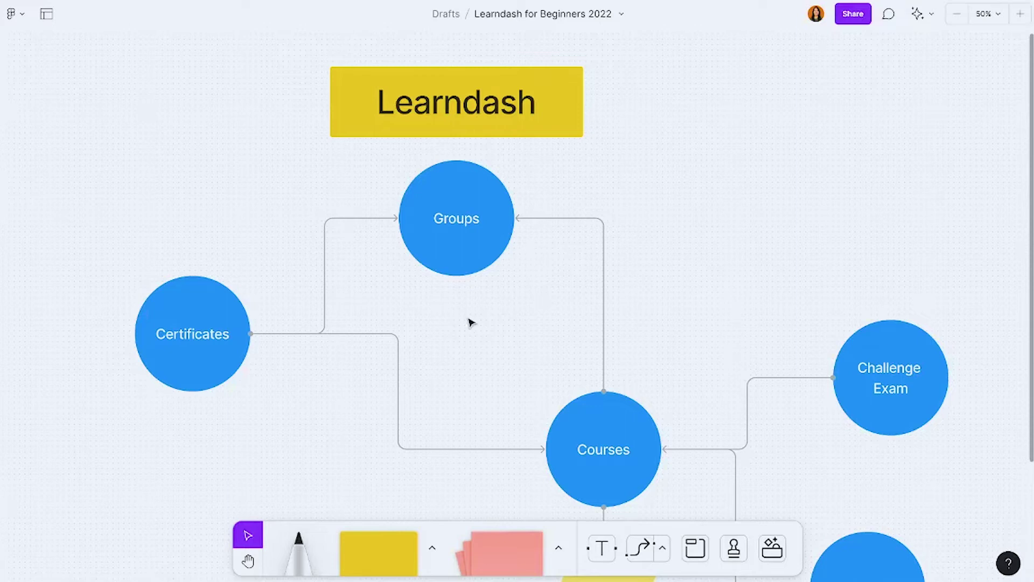
key("h")
left_click_drag(467, 363, 471, 291)
key("v")
left_click(467, 206)
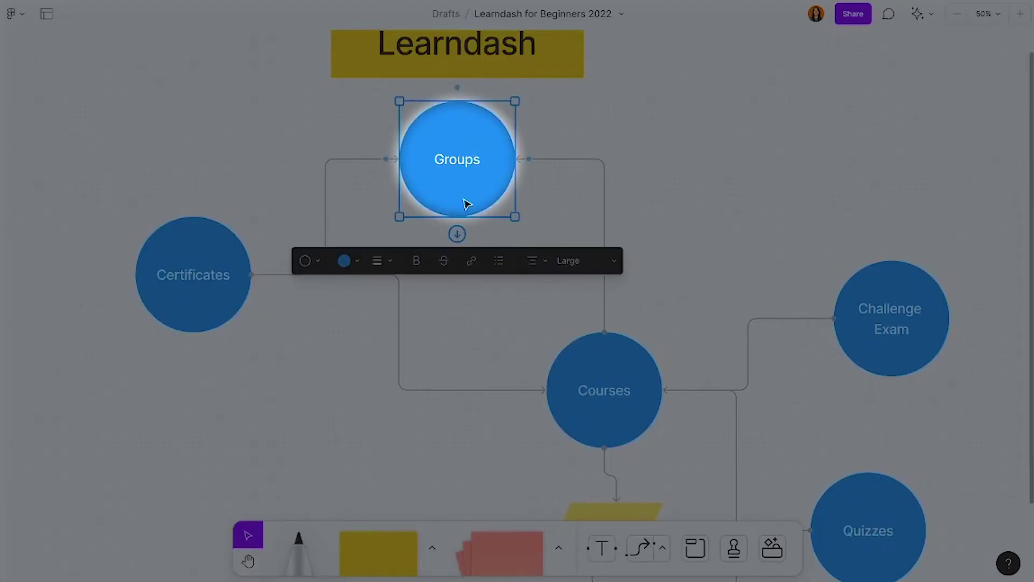
left_click(762, 153)
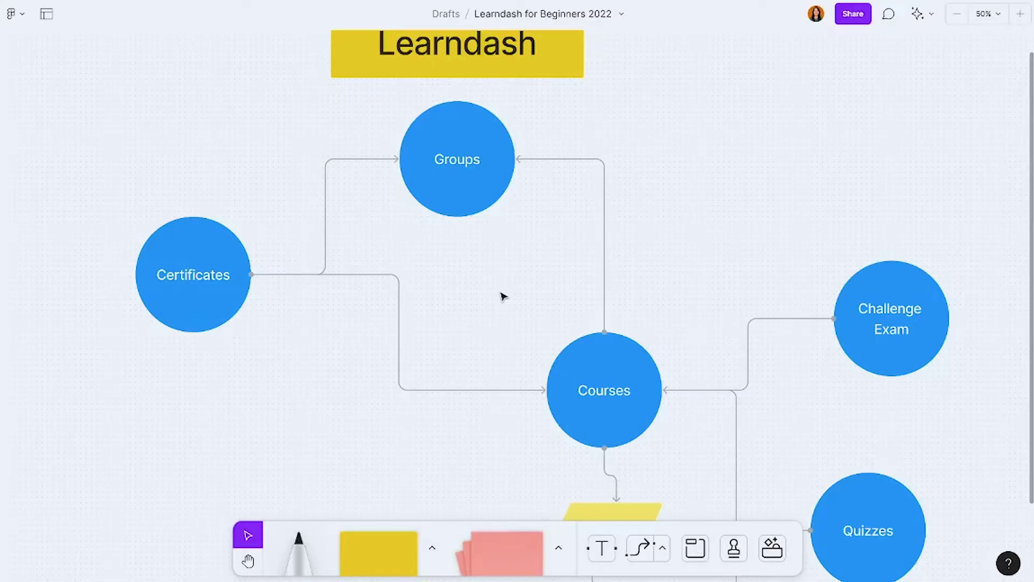
key("space")
left_click_drag(501, 293, 452, 291)
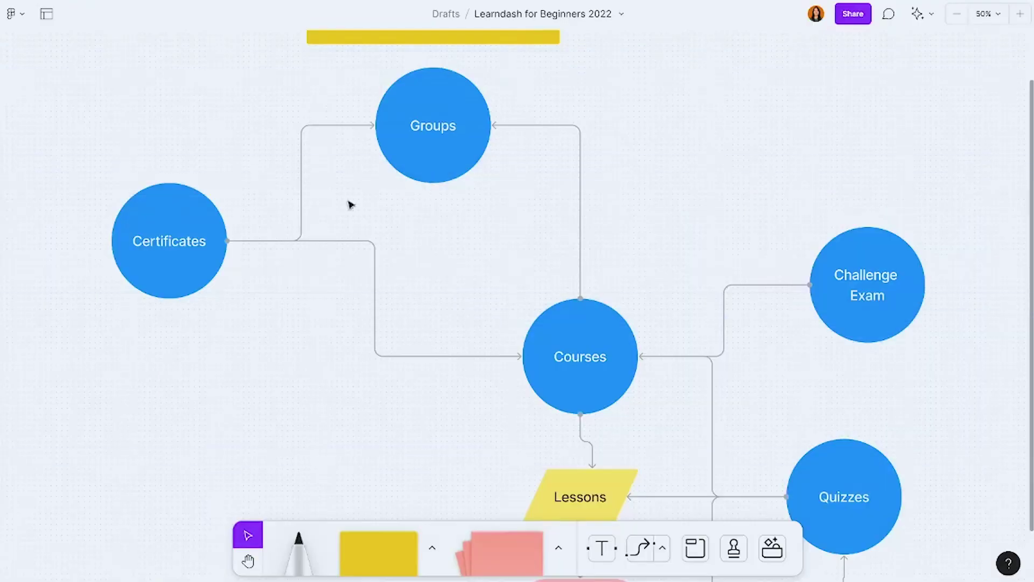
Step: Examine how Lessons, Topics, Quizzes, Questions, Points and the Challenge Exam relate to Courses in the diagram
scroll(593, 221, "down", 4)
scroll(593, 221, "right", 3)
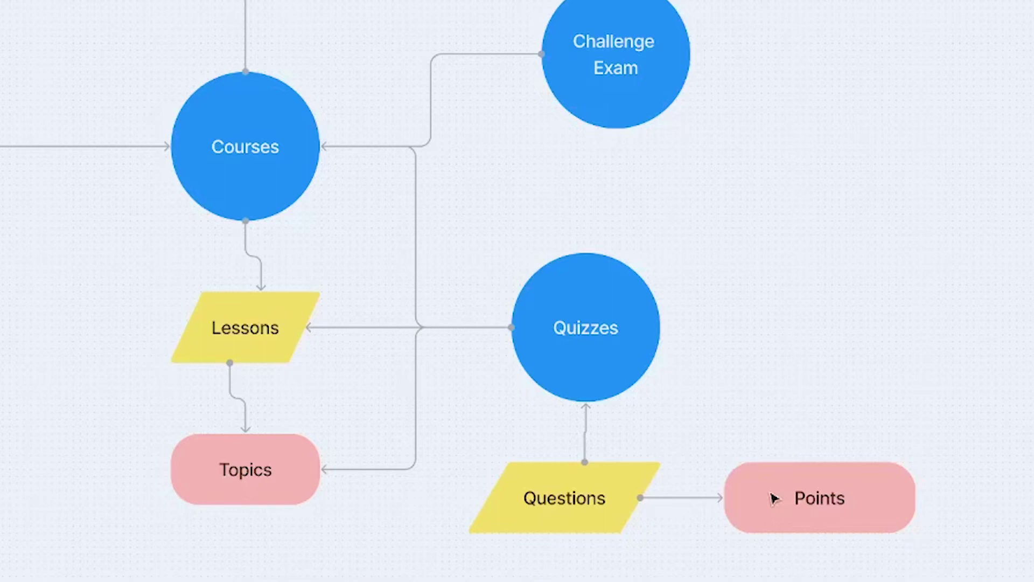
key("h")
left_click_drag(335, 84, 374, 192)
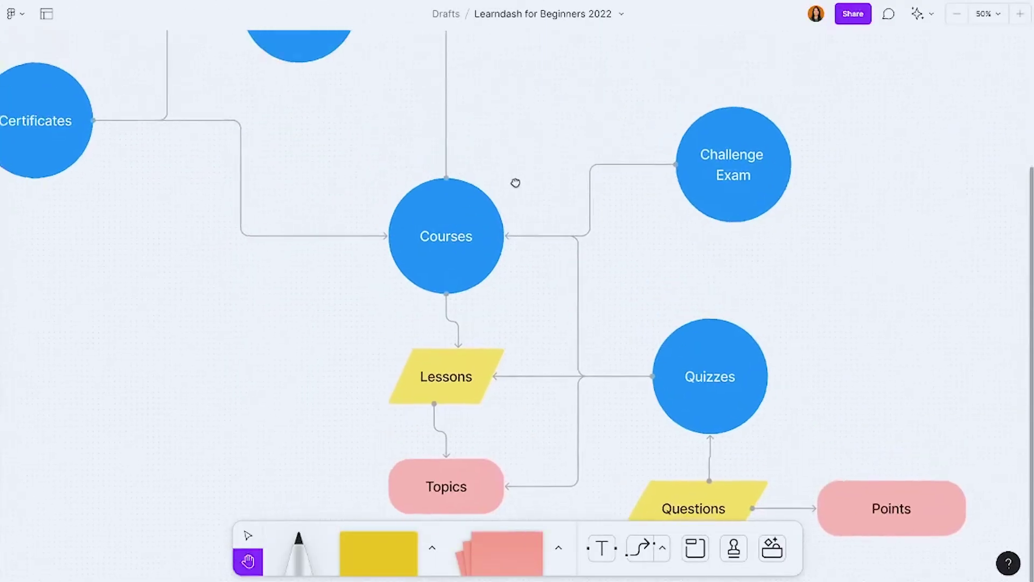
left_click_drag(516, 182, 591, 122)
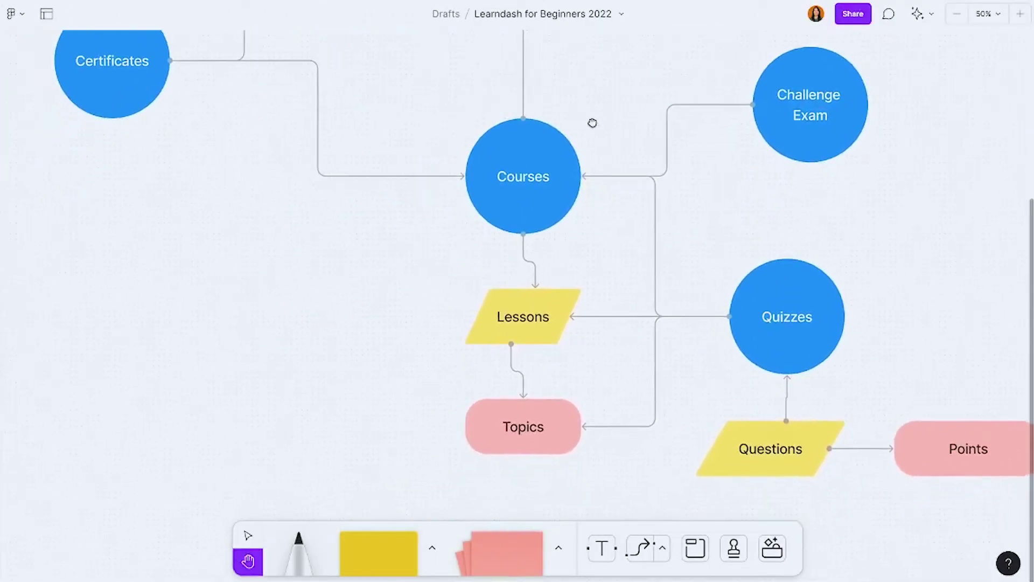
key("v")
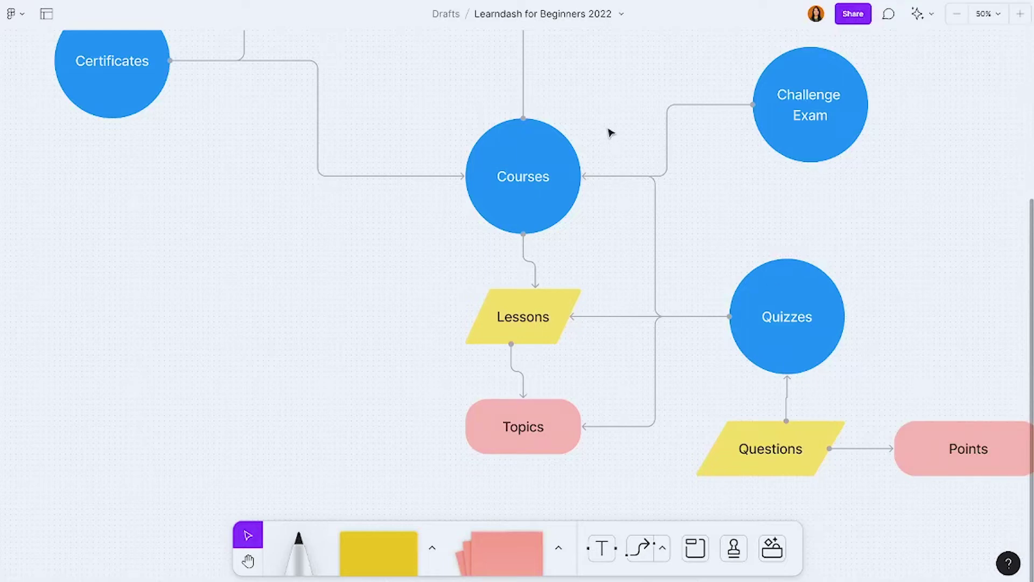
scroll(485, 116, "up", 1)
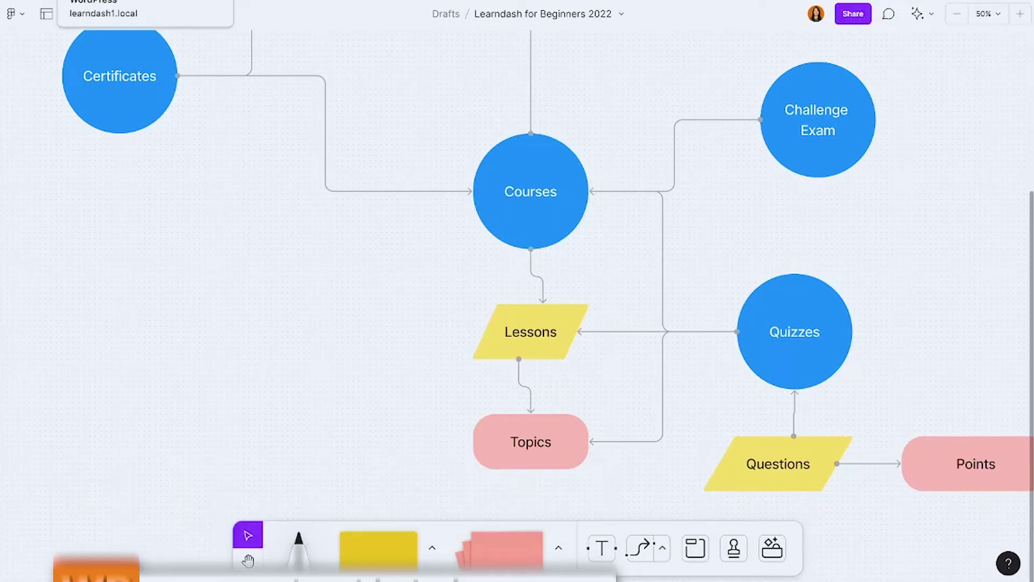
Step: Switch to the WordPress admin, review the lessons' assigned courses and available actions, and open the lesson settings
key("ctrl+Tab")
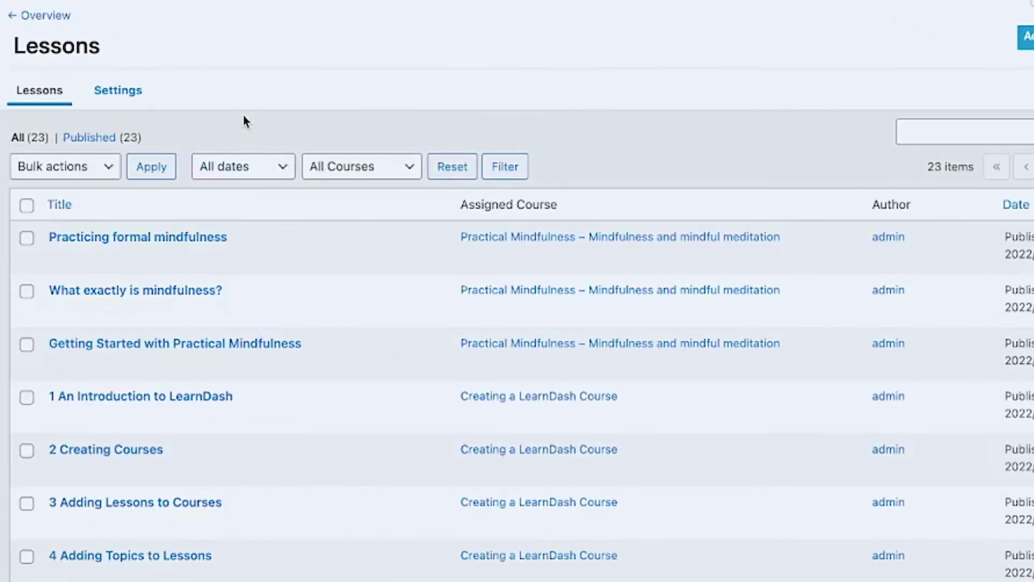
mouse_move(287, 414)
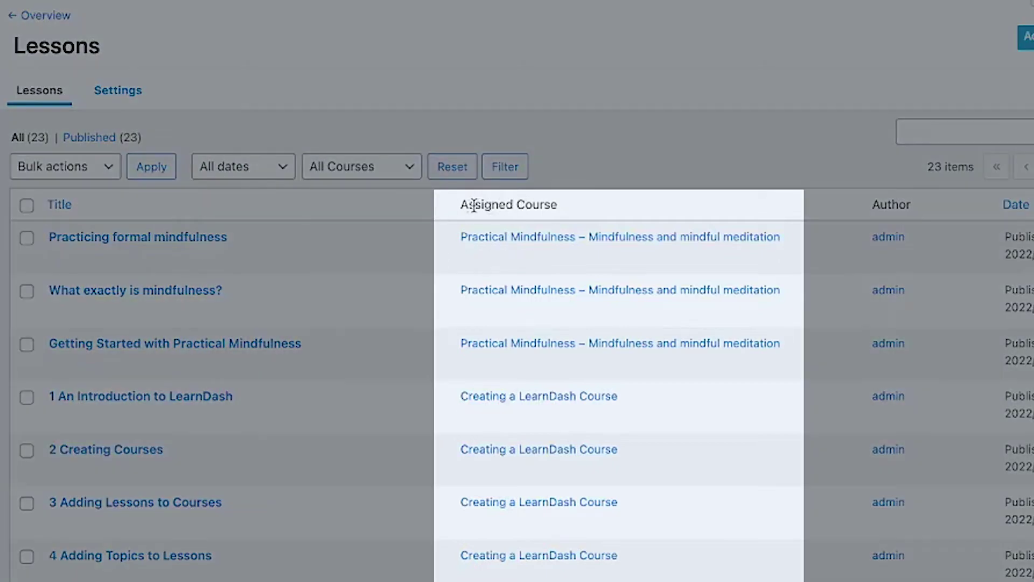
left_click_drag(462, 206, 591, 199)
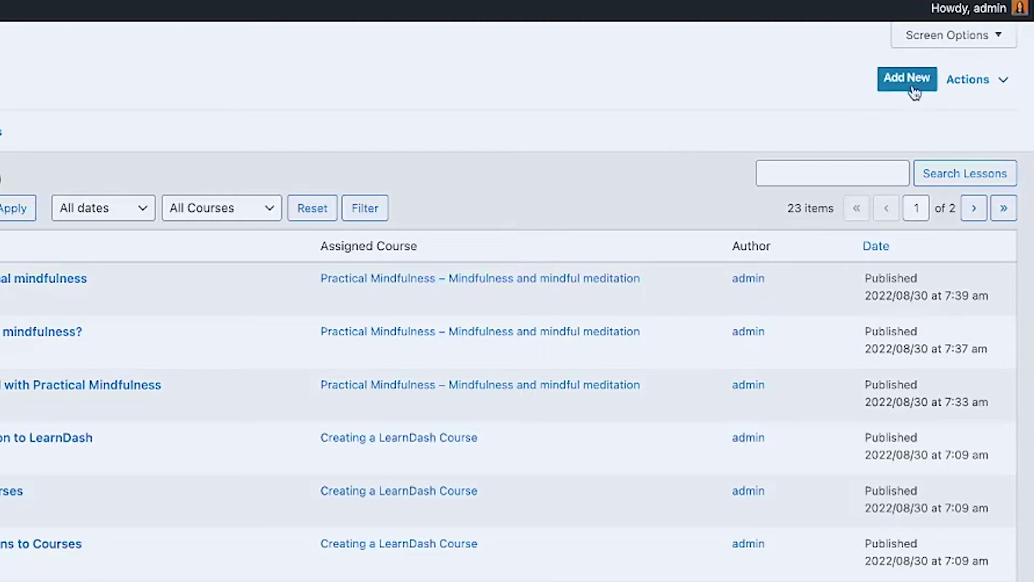
left_click(983, 90)
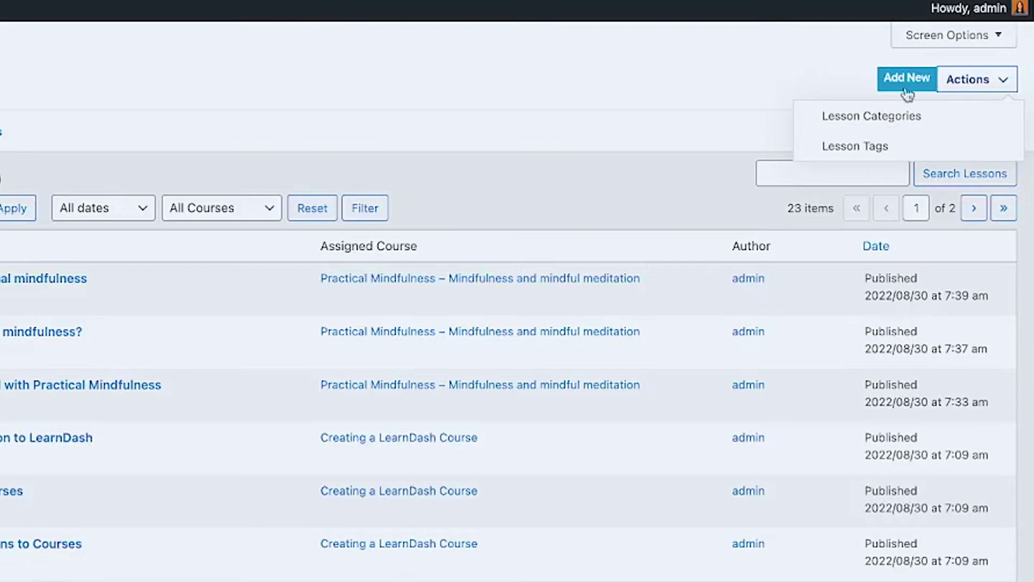
left_click(257, 139)
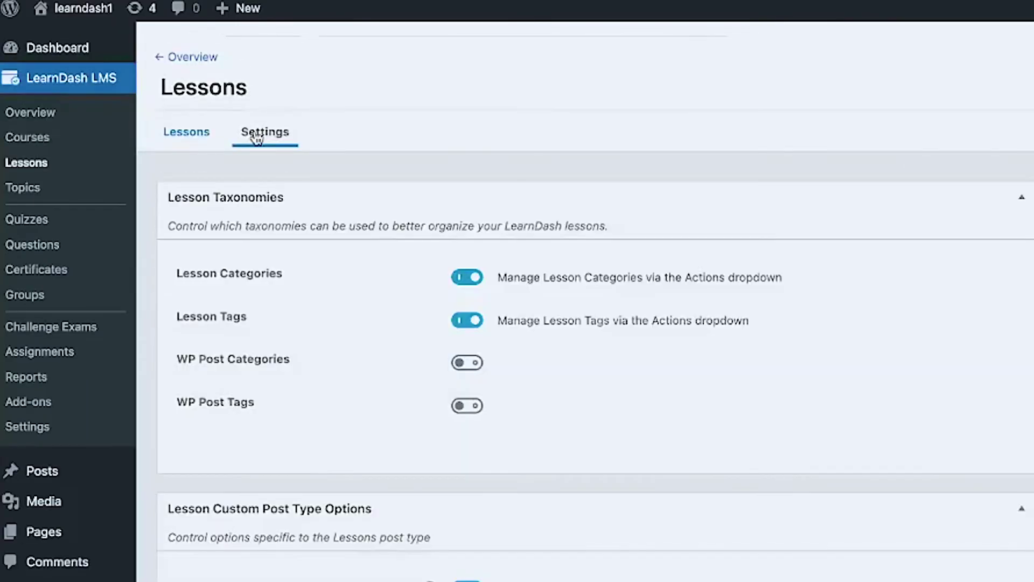
Step: Toggle Lesson Categories and Lesson Tags off and back on in the Lesson Taxonomies
left_click(458, 277)
left_click(459, 278)
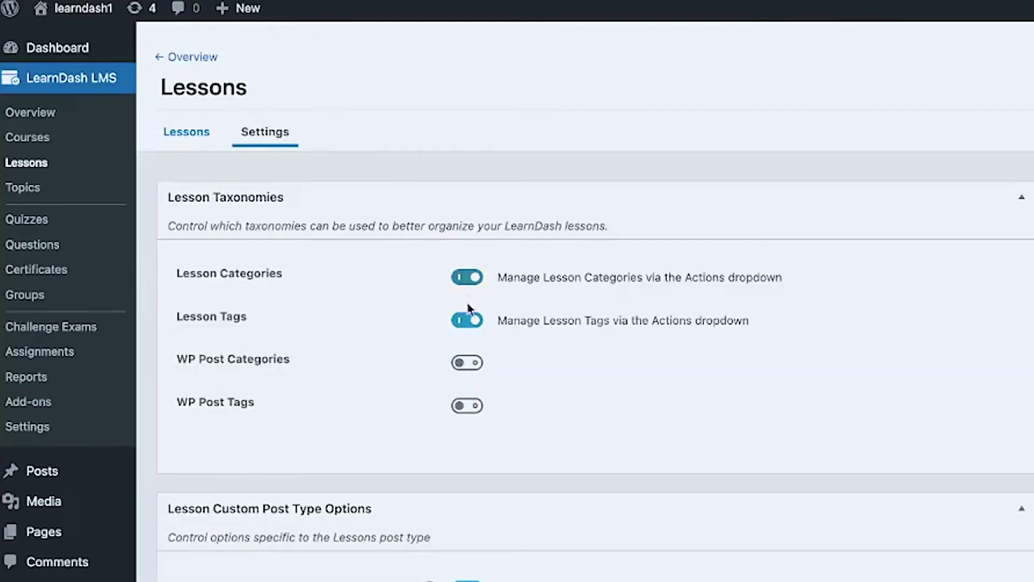
left_click(467, 321)
left_click(469, 317)
Step: Enable the Archive Page in the Lesson Custom Post Type Options and save the lesson settings
scroll(559, 372, "down", 4)
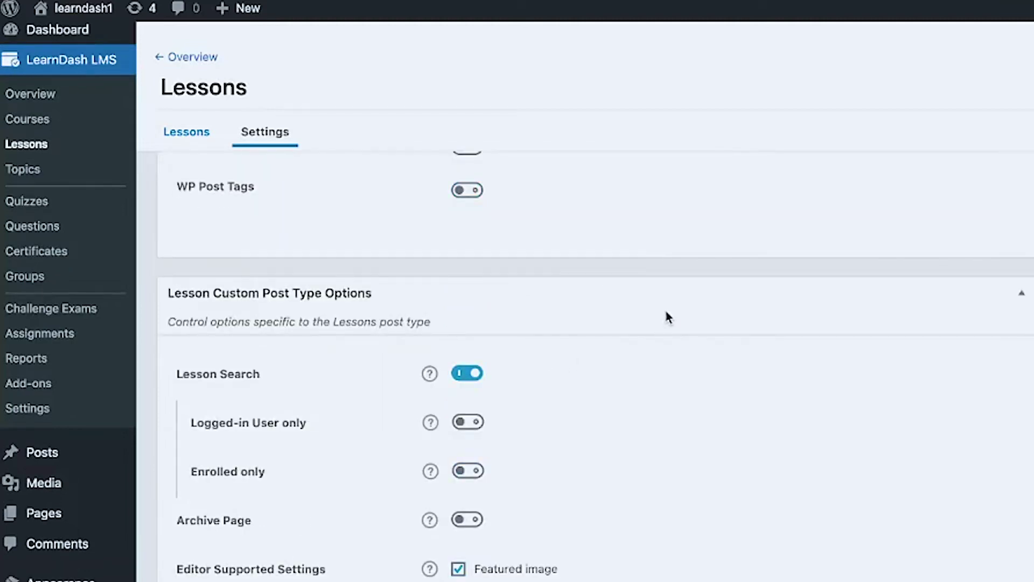
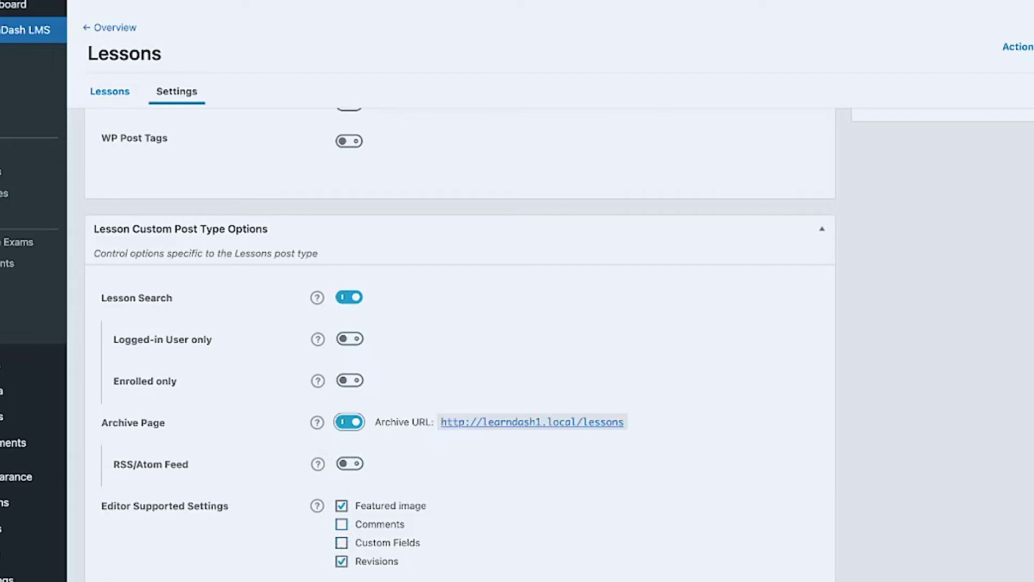
scroll(955, 368, "up", 4)
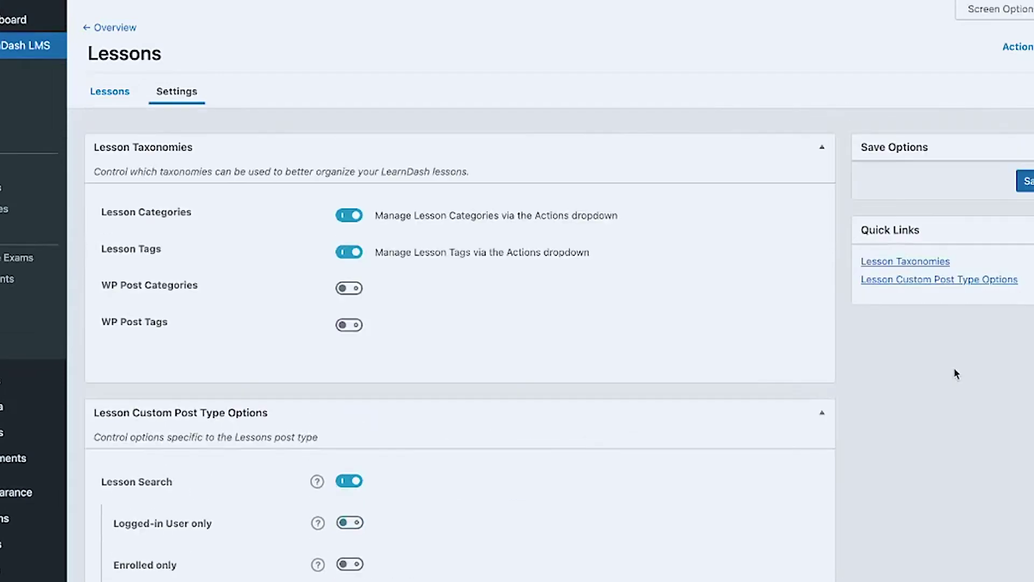
left_click(989, 181)
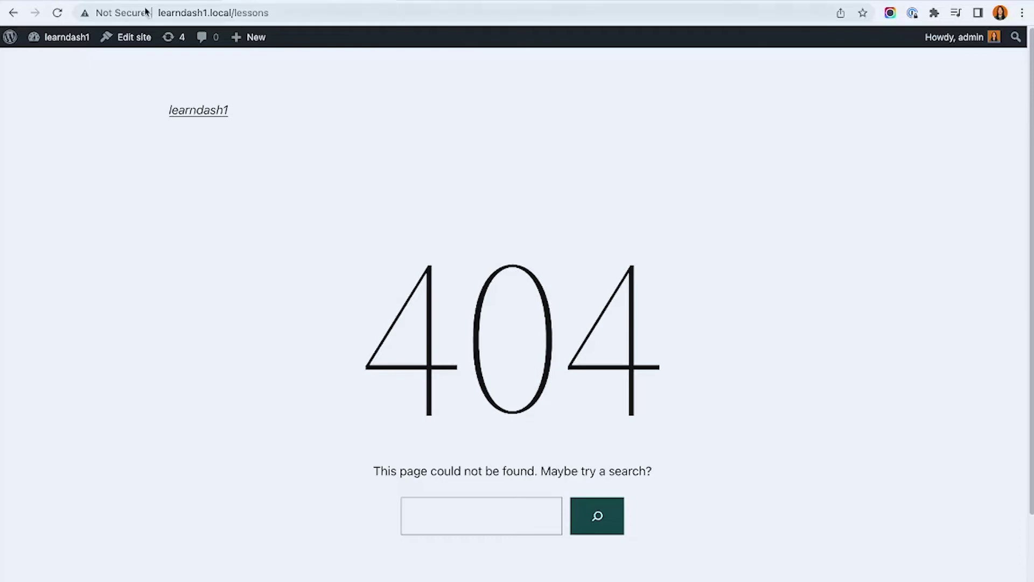
Step: Reload the site's lessons archive page and look through the listed lessons
left_click(57, 14)
scroll(496, 180, "down", 3)
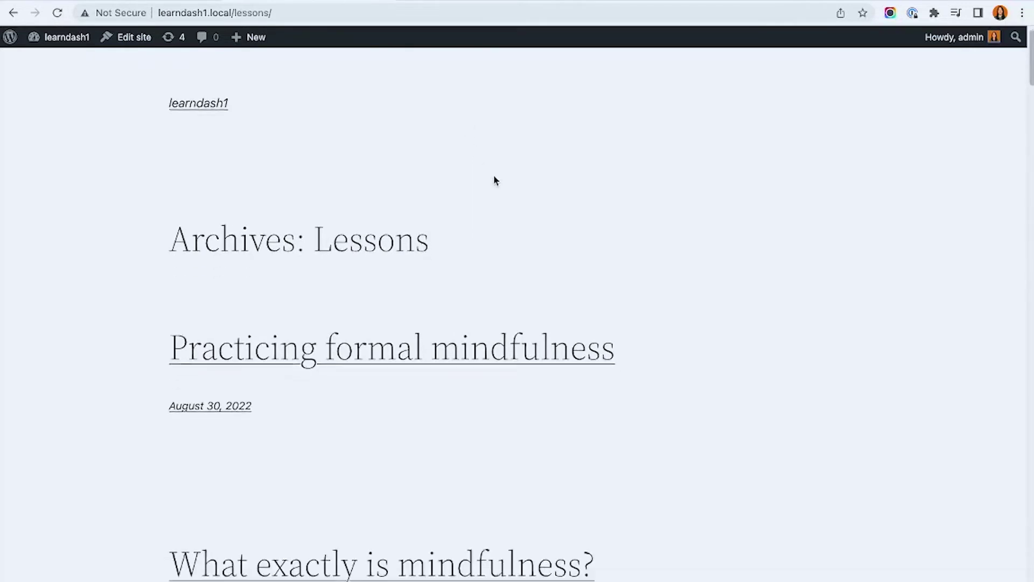
scroll(495, 181, "down", 2)
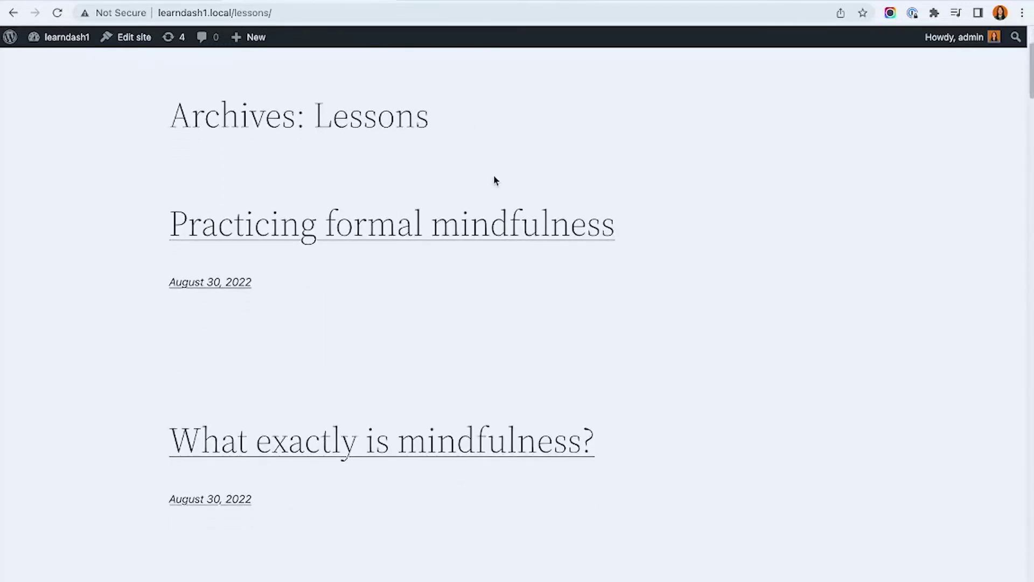
scroll(352, 169, "down", 3)
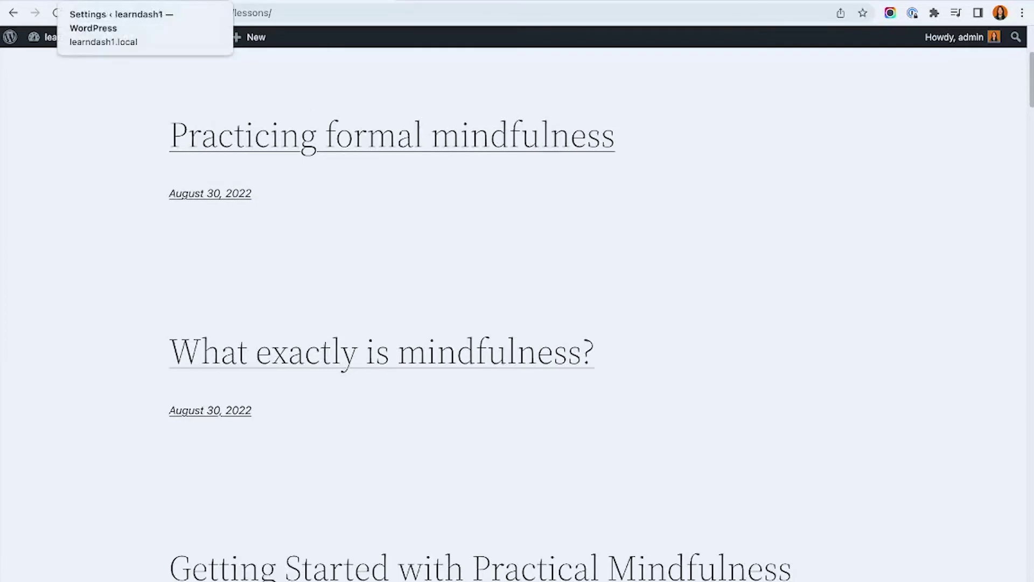
Step: Return to the lesson settings, disable the Archive Page option and save
left_click(124, 2)
scroll(399, 338, "down", 5)
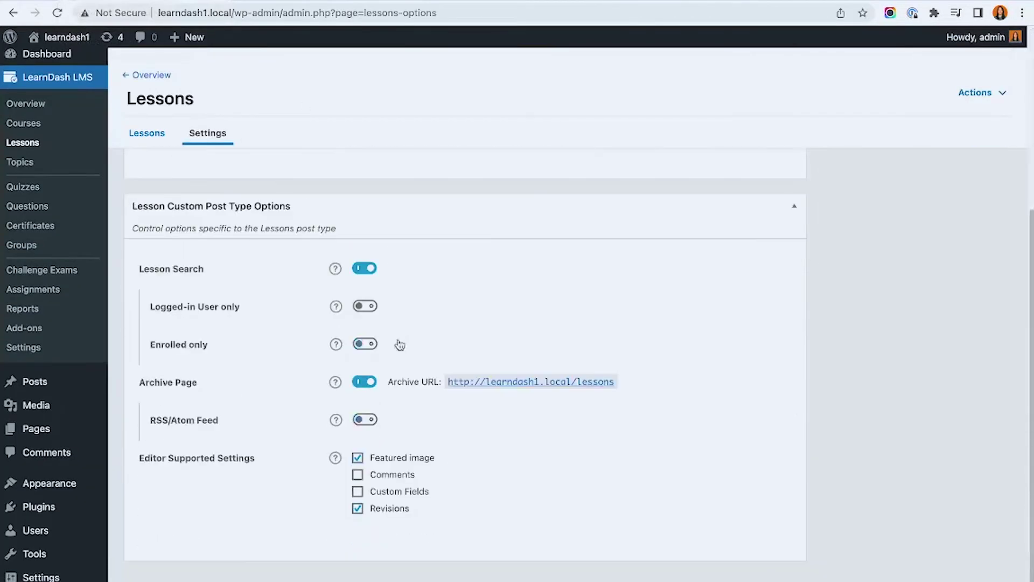
left_click(364, 382)
scroll(552, 351, "up", 1)
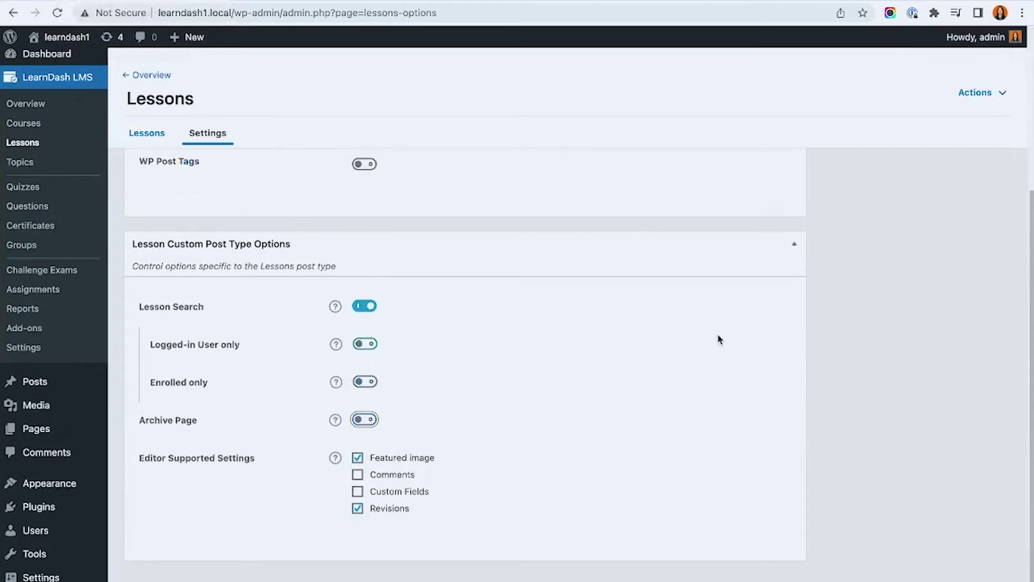
scroll(739, 335, "up", 4)
left_click(987, 257)
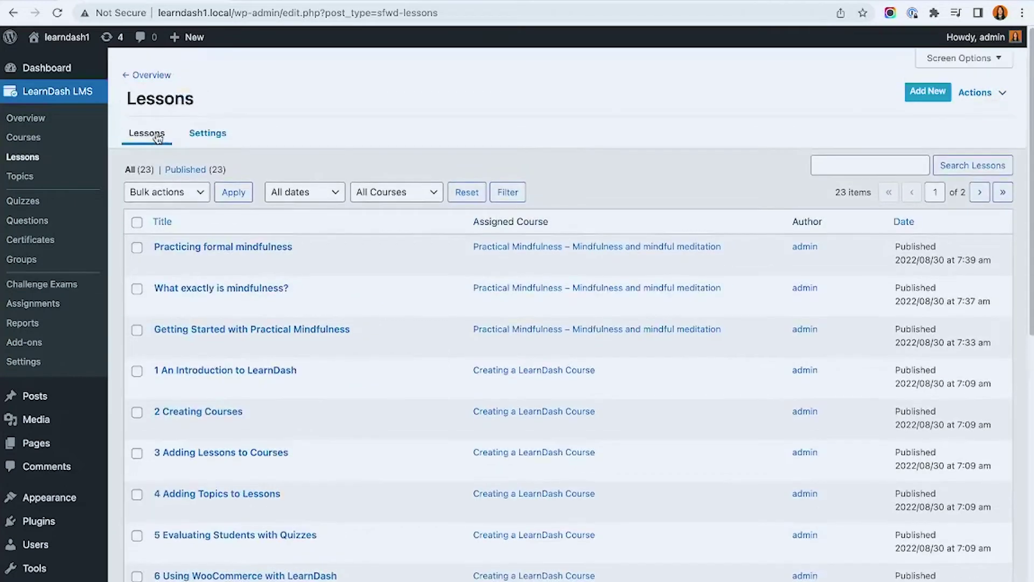
Step: Check the available lesson actions in the lessons list and open the lesson "Practicing formal mindfulness" for editing
left_click(992, 94)
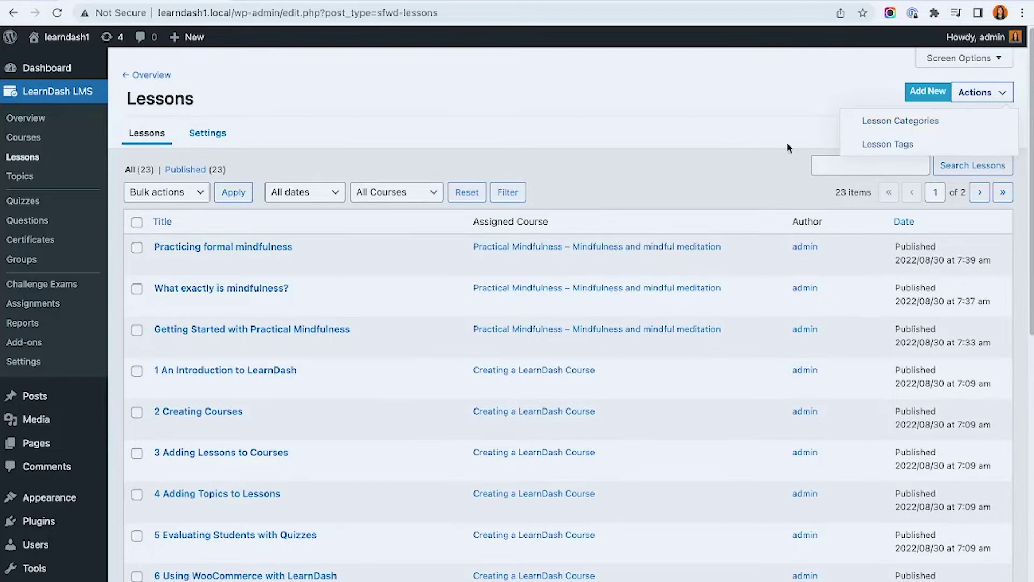
left_click(259, 247)
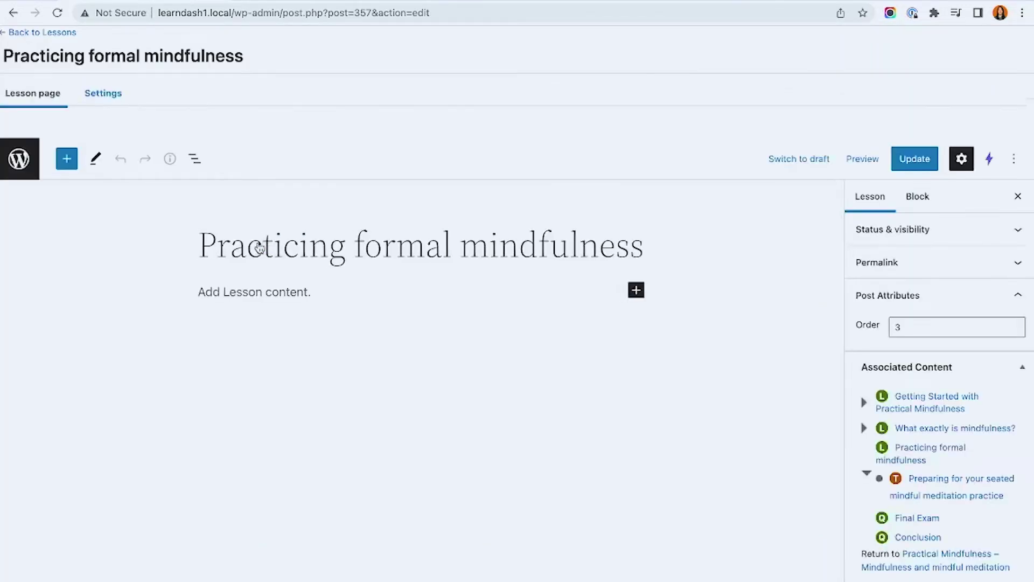
left_click_drag(193, 214, 333, 226)
Step: Start a paragraph block in the lesson content and compare its block settings with the lesson's own settings
left_click(310, 264)
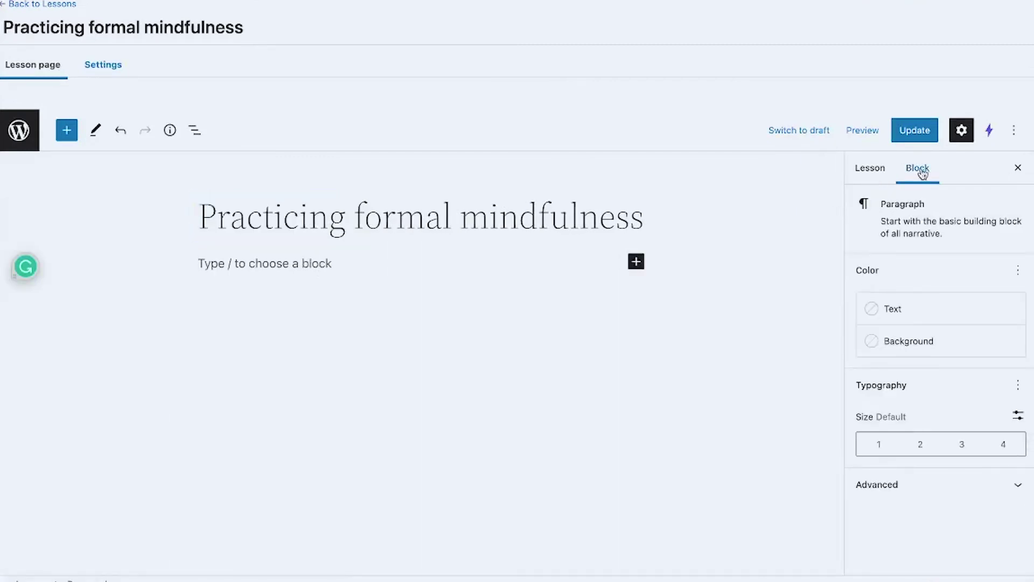
left_click(577, 221)
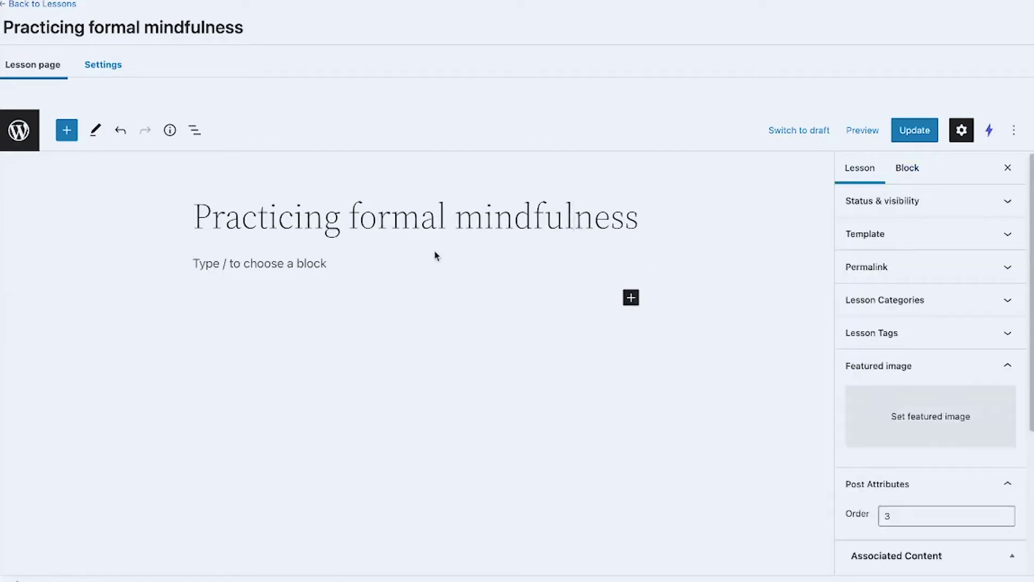
left_click(420, 263)
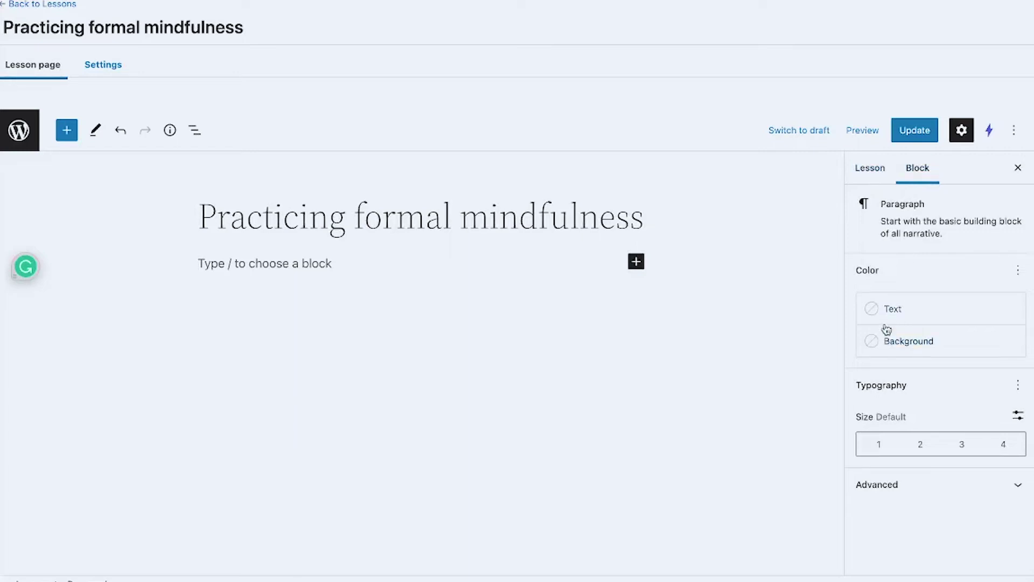
left_click(871, 167)
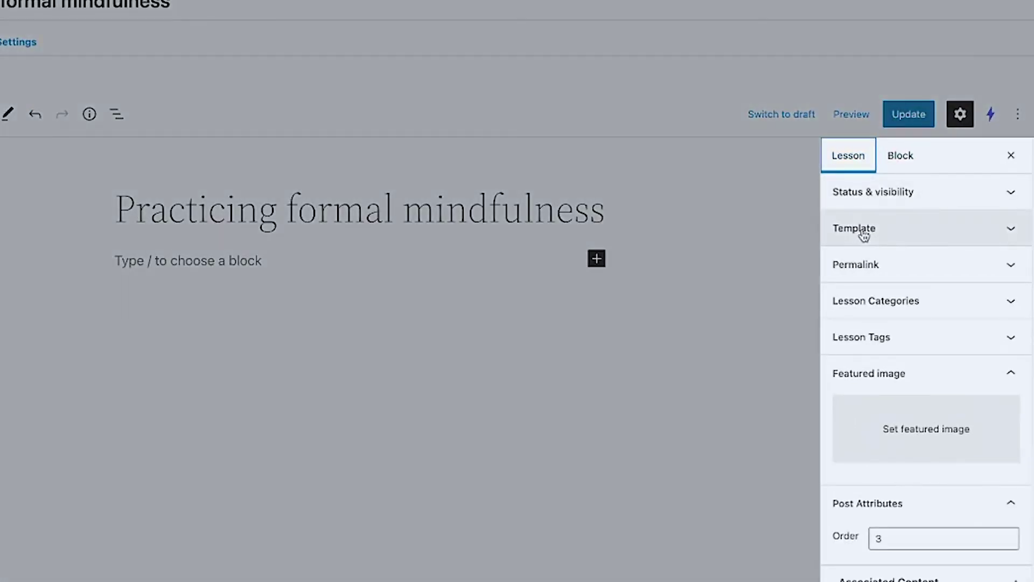
Step: Review the lesson's status and visibility options, glance over the remaining lesson settings and collapse the section again
left_click(981, 199)
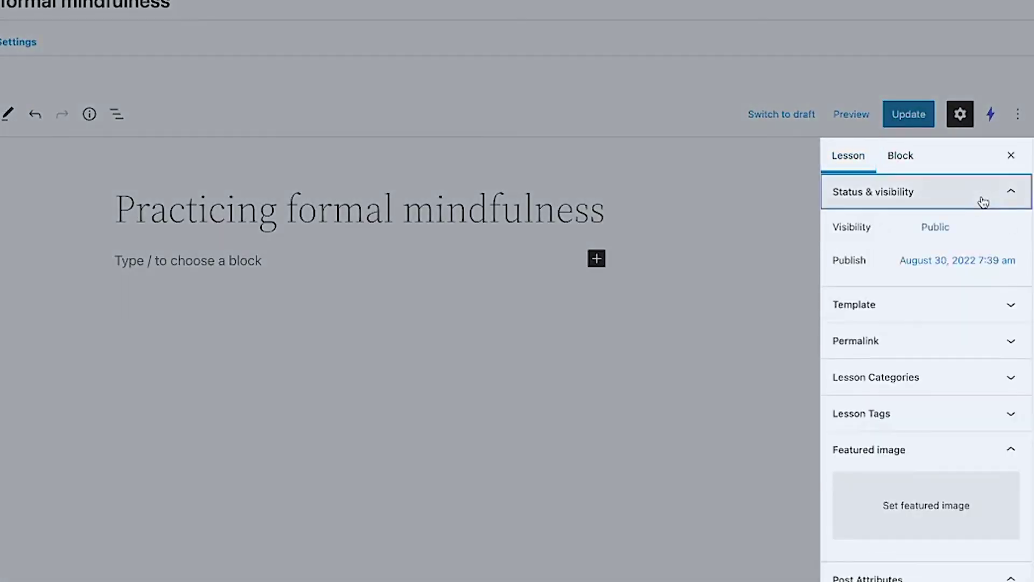
scroll(962, 244, "down", 5)
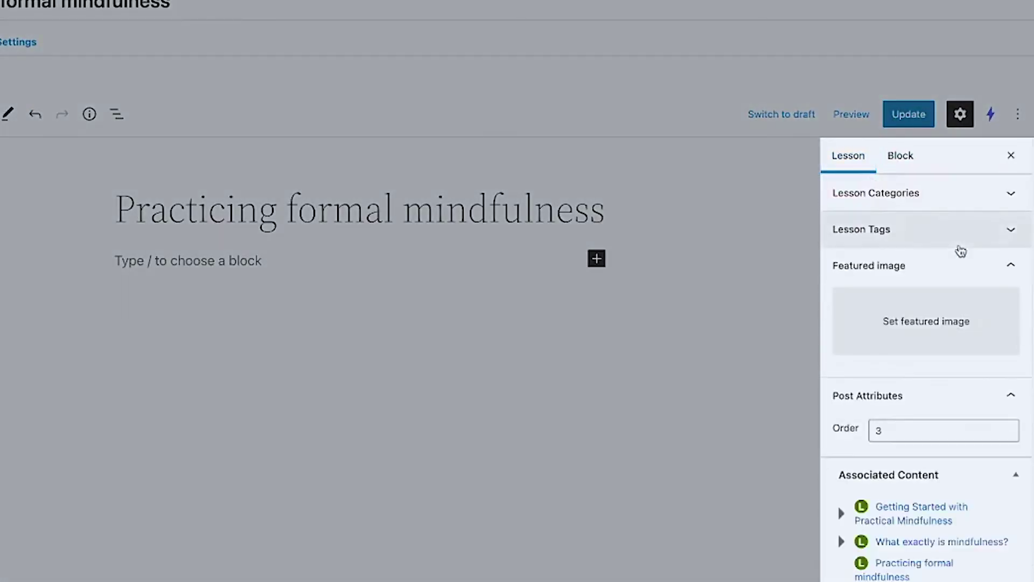
scroll(960, 249, "up", 2)
scroll(960, 254, "up", 3)
left_click(968, 195)
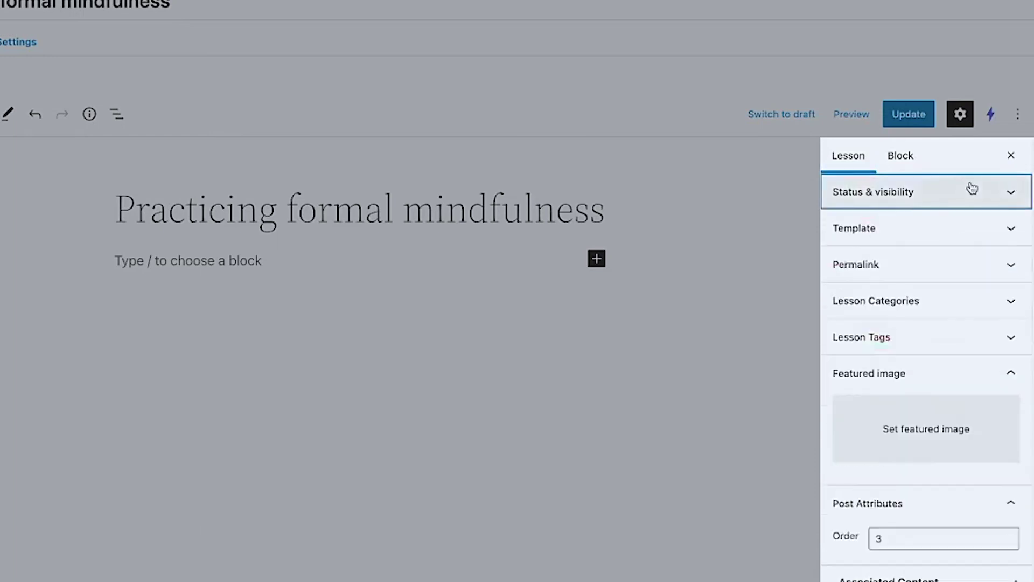
Step: Check the lesson's template, permalink and category settings, along with its featured image, post attributes and associated content
left_click(969, 231)
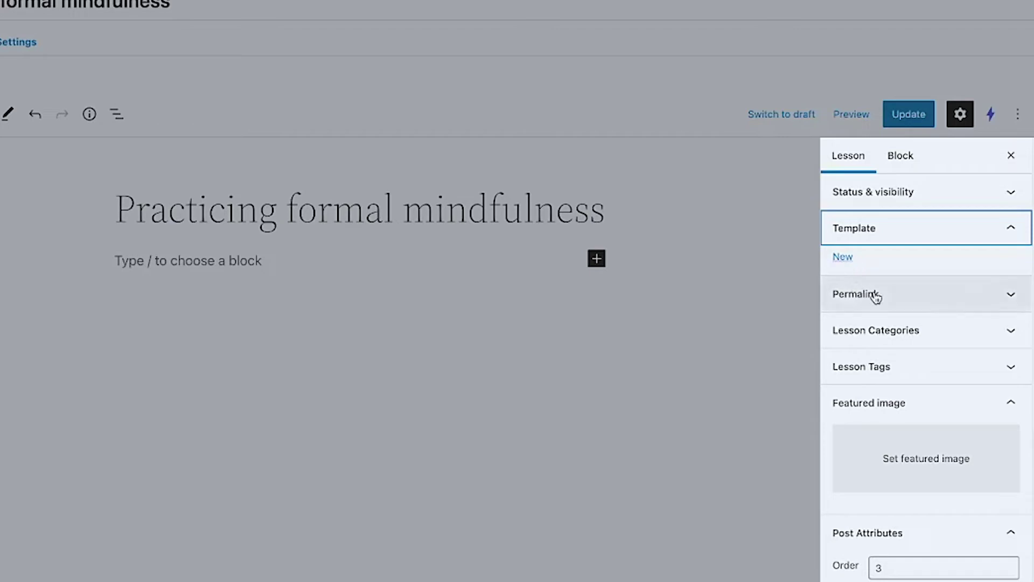
left_click(901, 234)
left_click(903, 262)
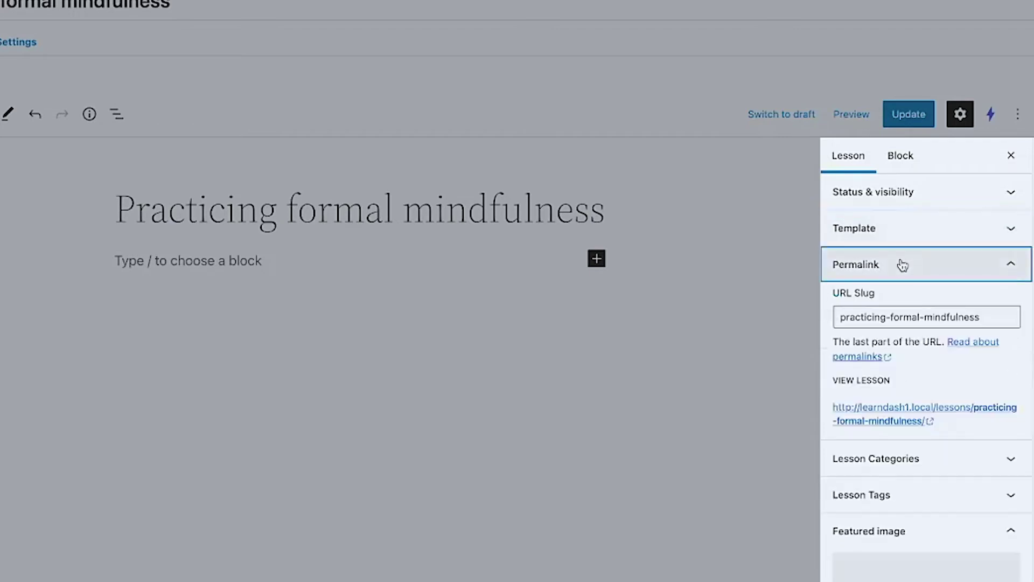
left_click(902, 264)
left_click(908, 301)
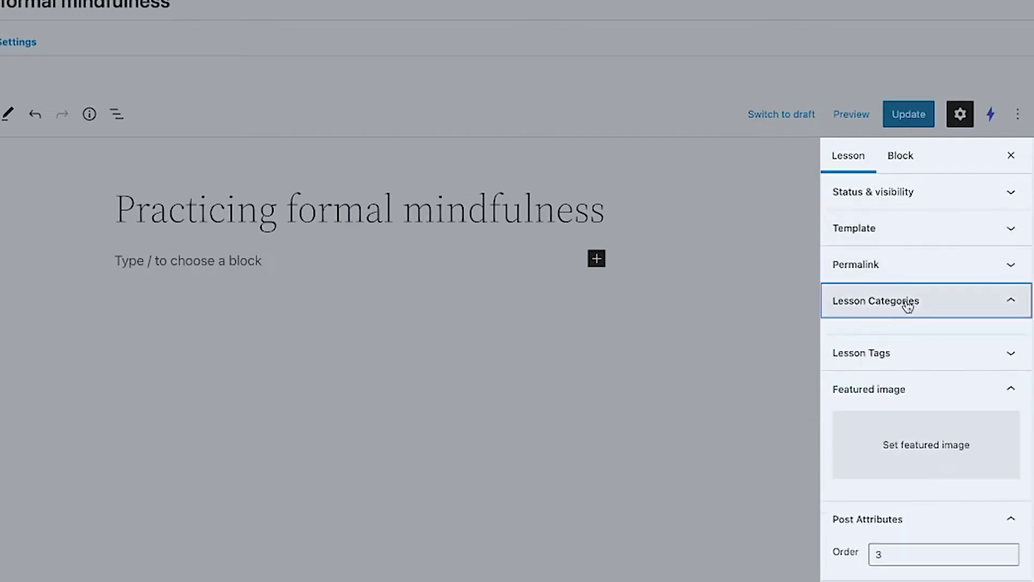
left_click(908, 302)
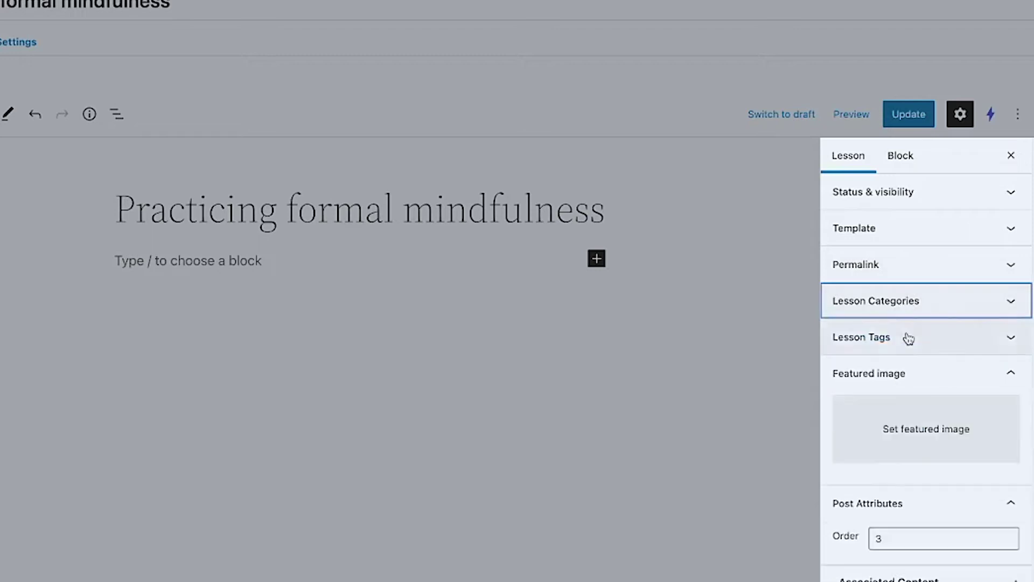
scroll(901, 411, "down", 1)
scroll(901, 410, "down", 3)
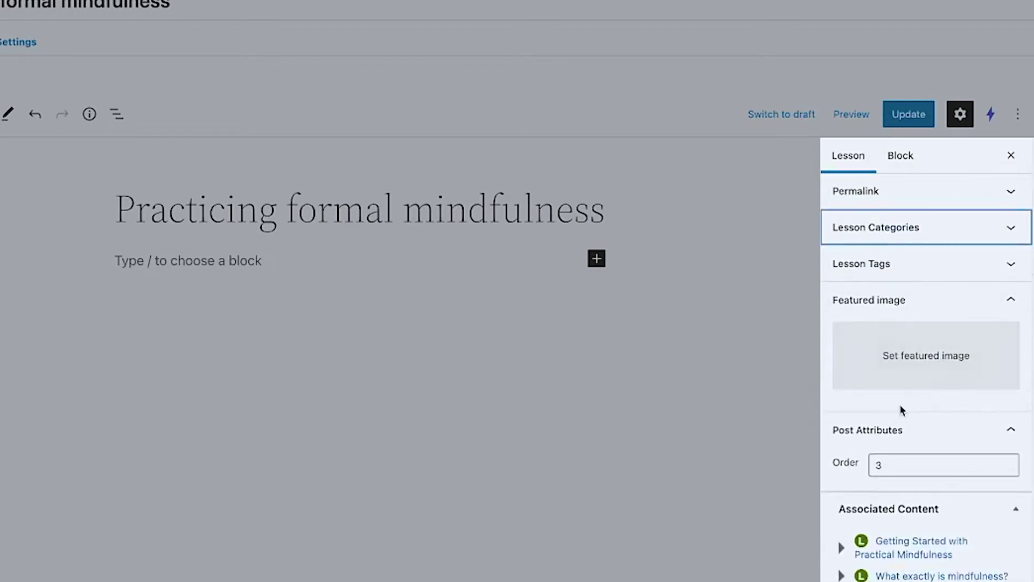
scroll(914, 306, "down", 1)
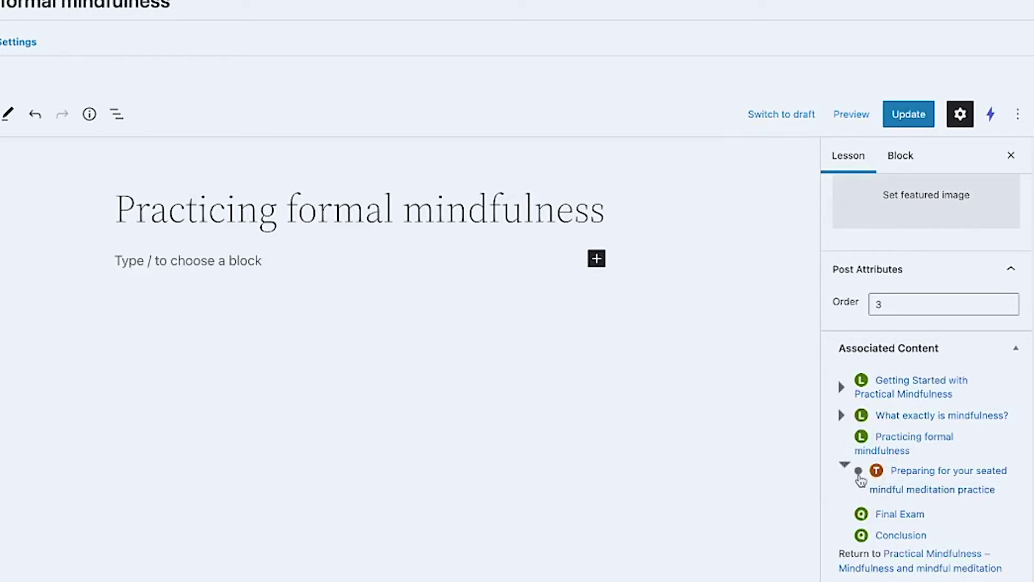
Step: Open the parent course "Practical Mindfulness – Mindfulness and mindful meditation" from the lesson's associated content and preview it in a new tab
left_click(962, 570)
left_click(552, 180)
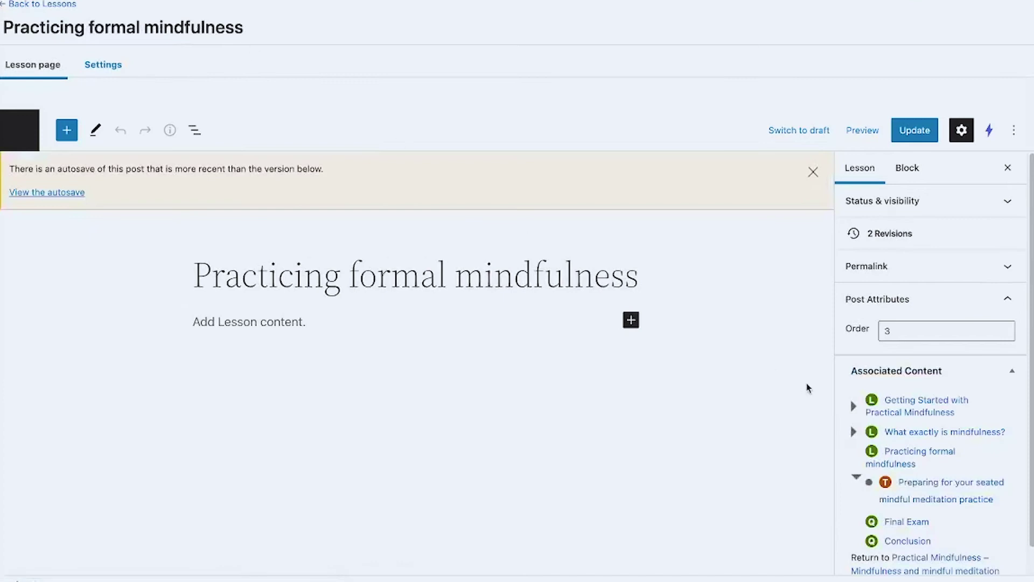
scroll(916, 539, "down", 3)
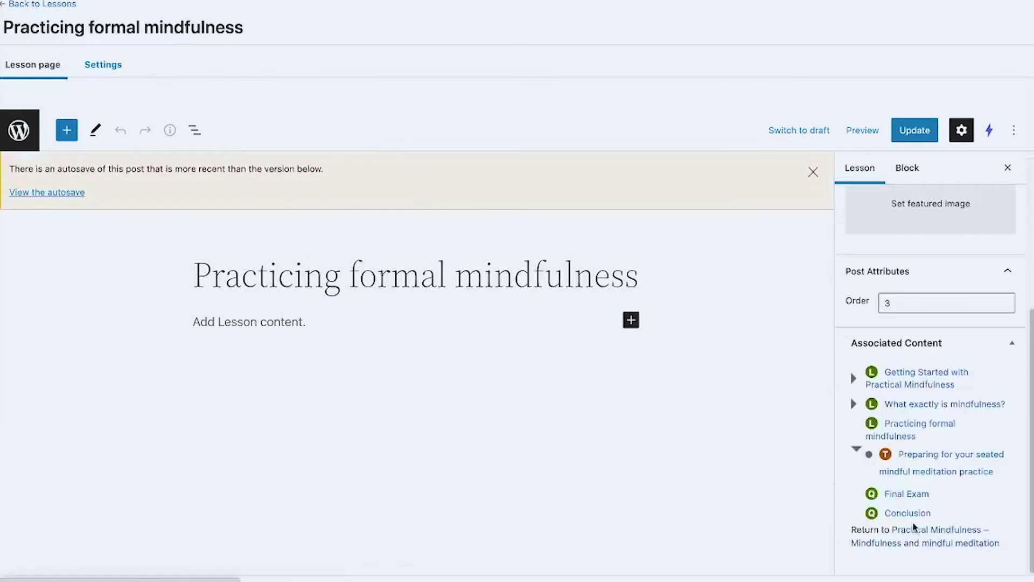
left_click(919, 541)
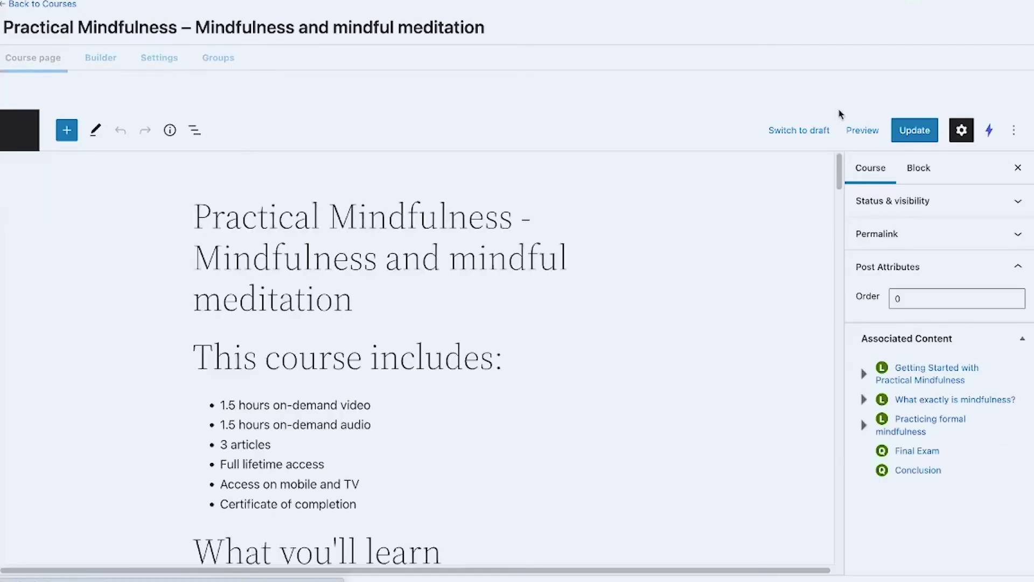
left_click(854, 127)
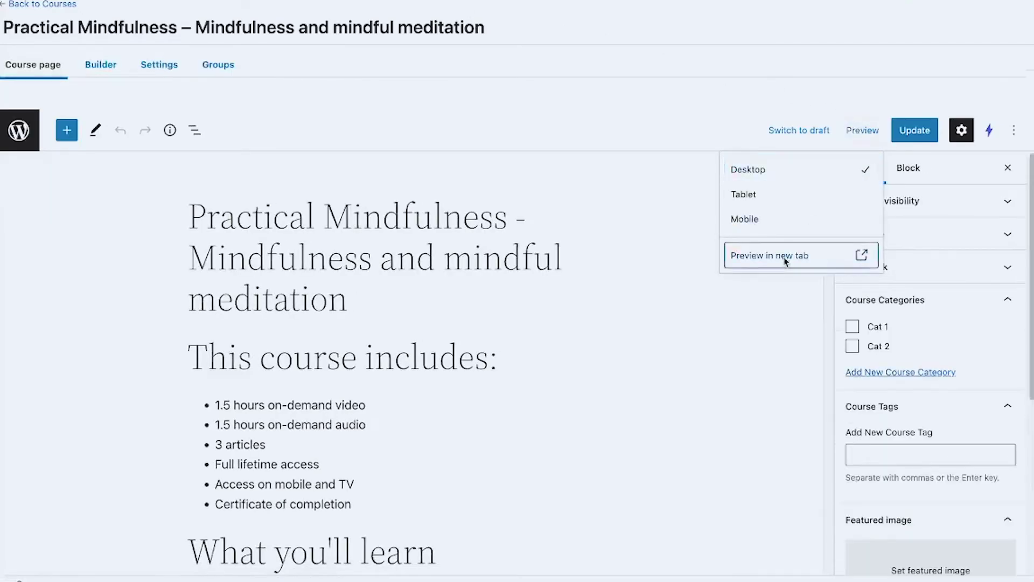
left_click(722, 260)
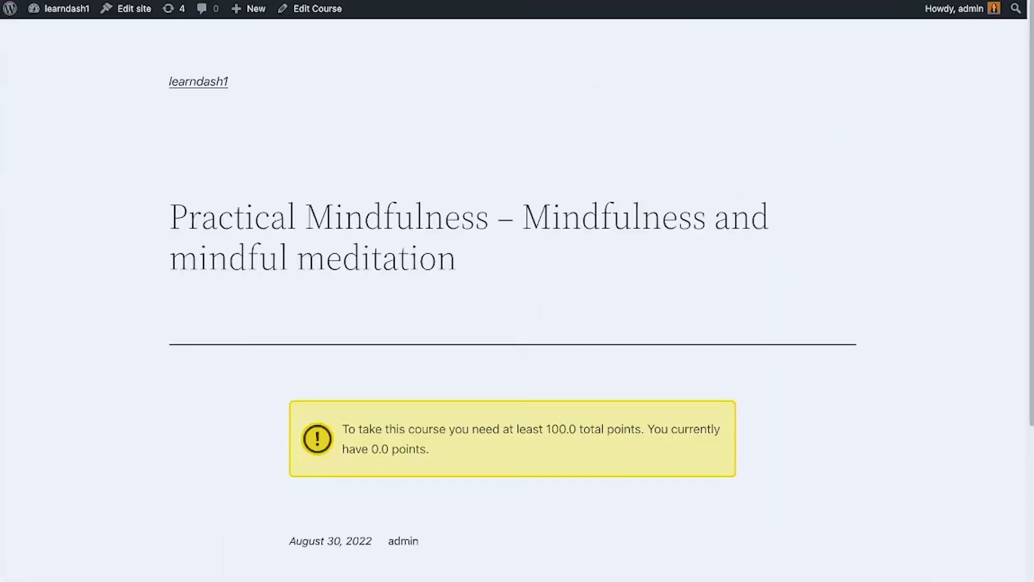
Step: Set the extra course points in the admin's user profile to 100 and update the profile
mouse_move(948, 13)
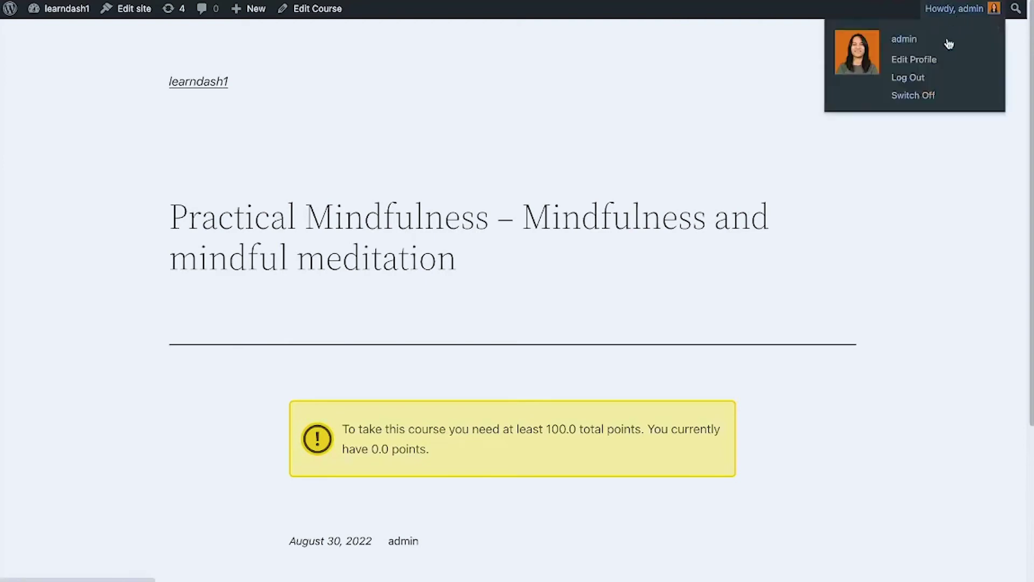
left_click(915, 60)
scroll(512, 302, "down", 15)
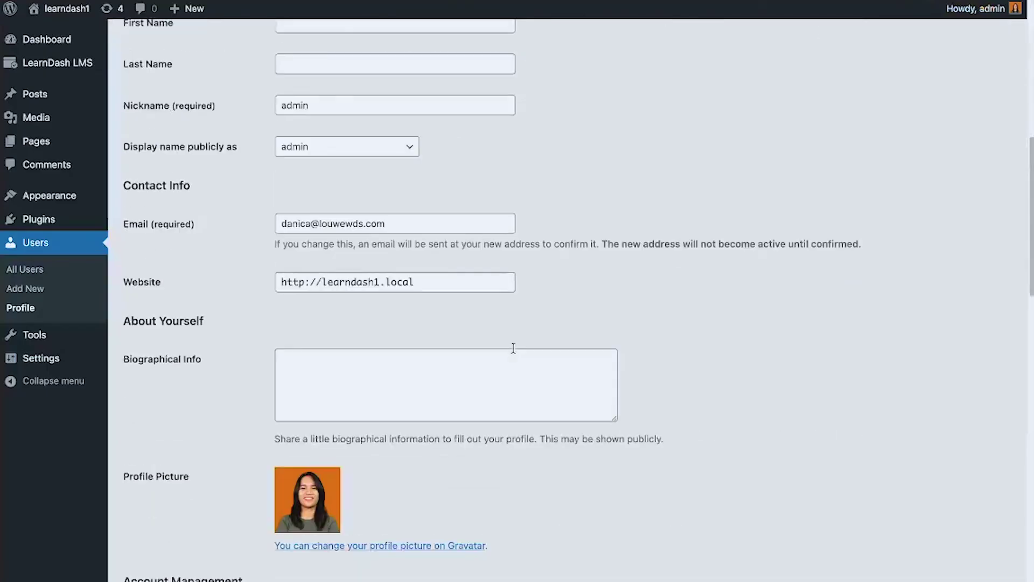
scroll(406, 275, "down", 8)
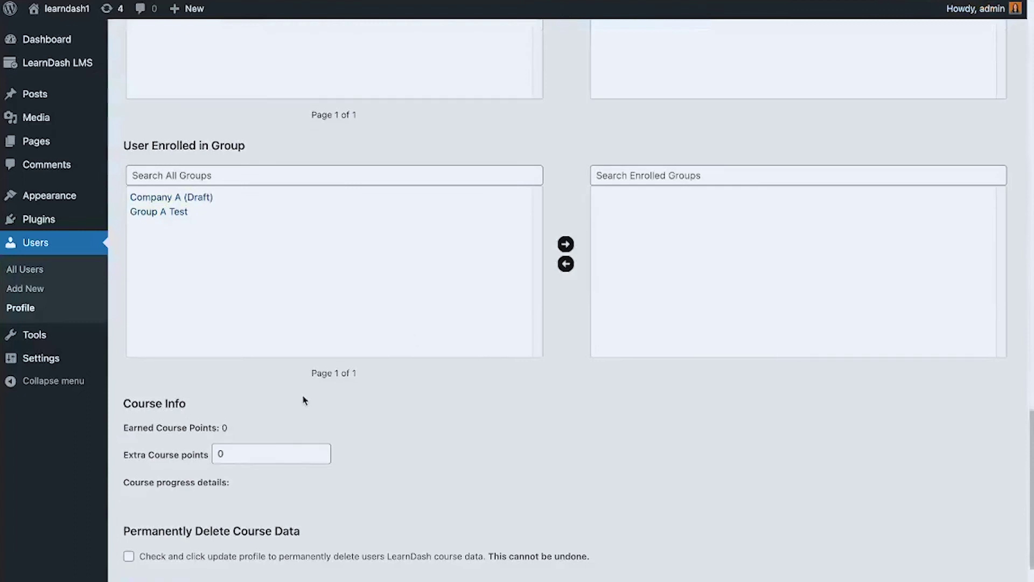
left_click(220, 454)
type("100")
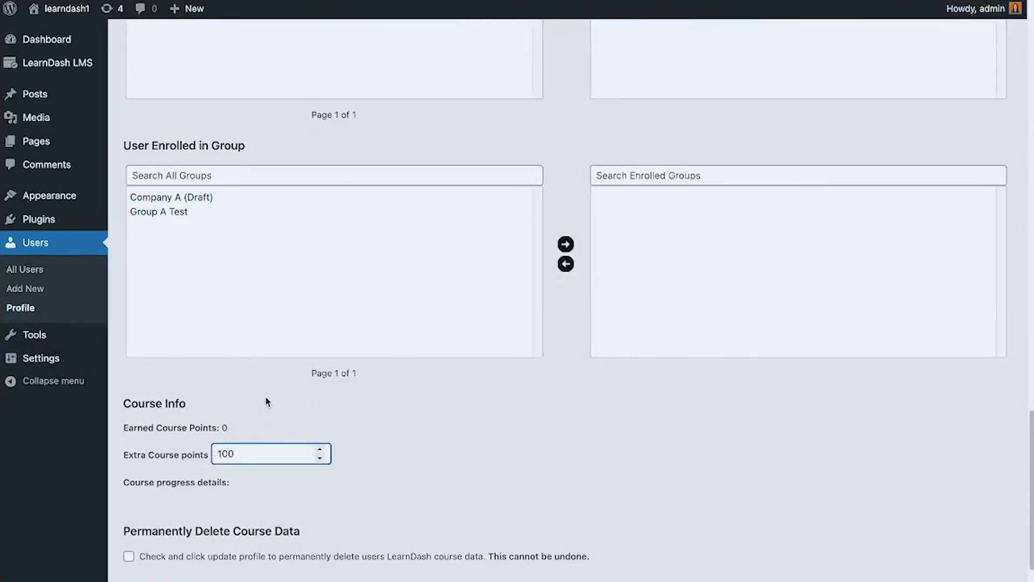
scroll(266, 401, "down", 1)
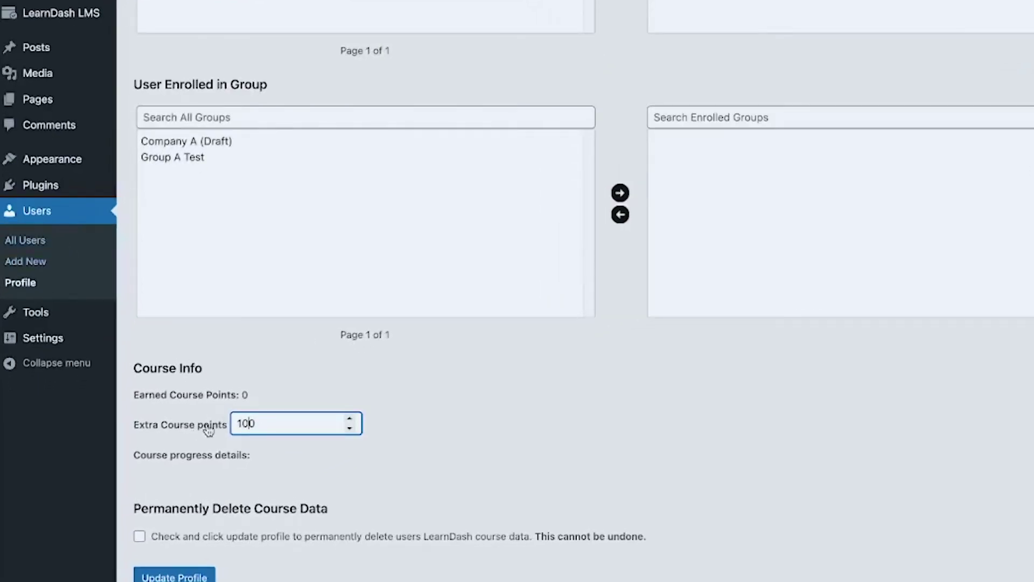
scroll(226, 452, "down", 1)
left_click(170, 549)
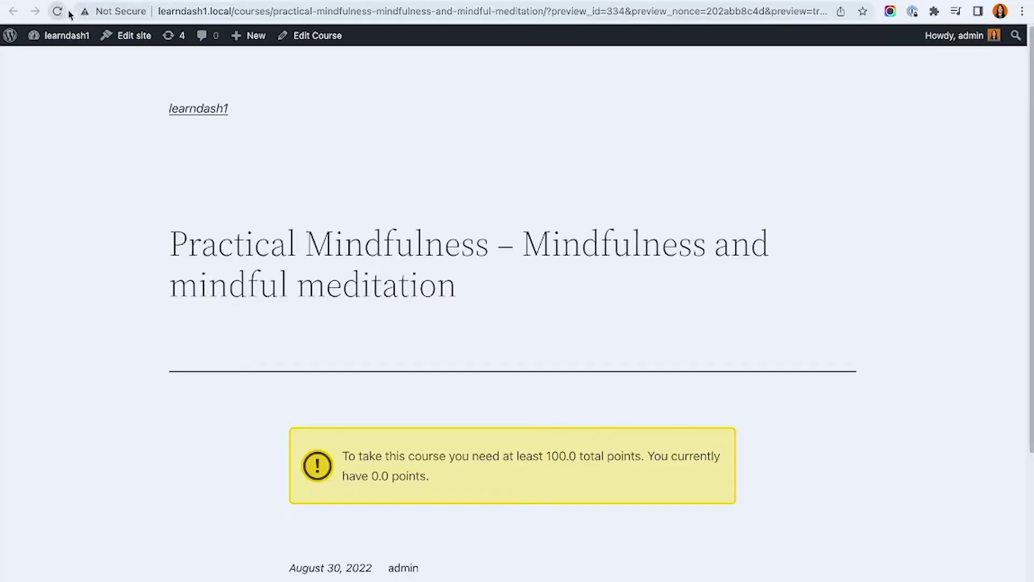
Step: Reload the course preview and enroll in the Practical Mindfulness course
left_click(58, 11)
scroll(754, 242, "down", 7)
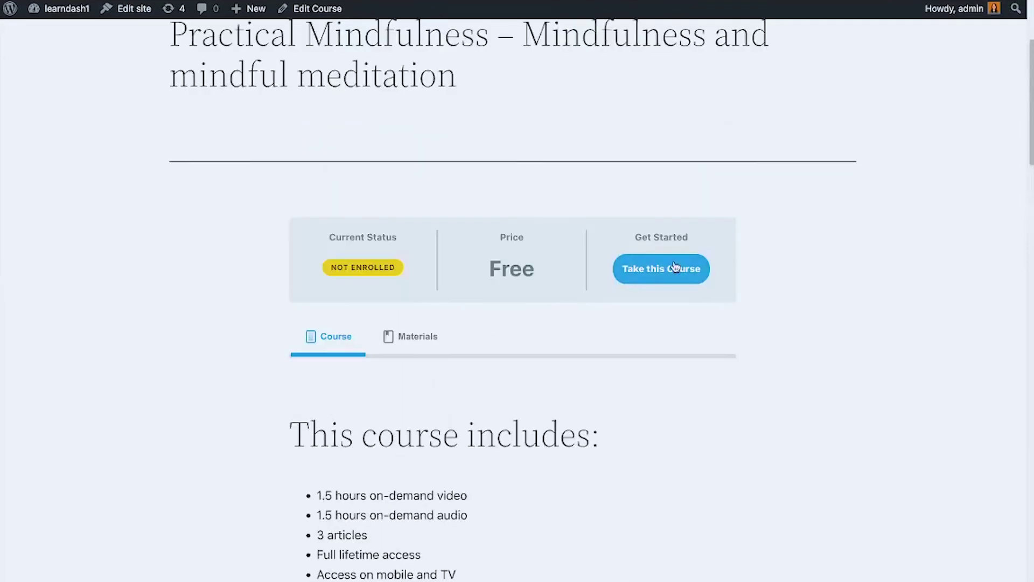
left_click(676, 268)
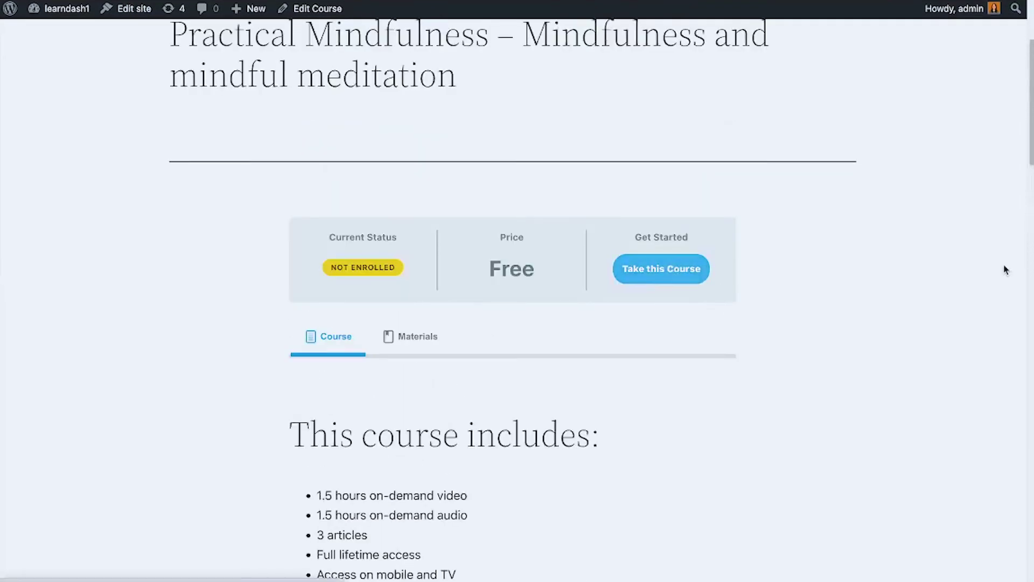
Step: Look through the course page down to Course Content and open the lesson "Practicing formal mindfulness"
scroll(684, 214, "down", 6)
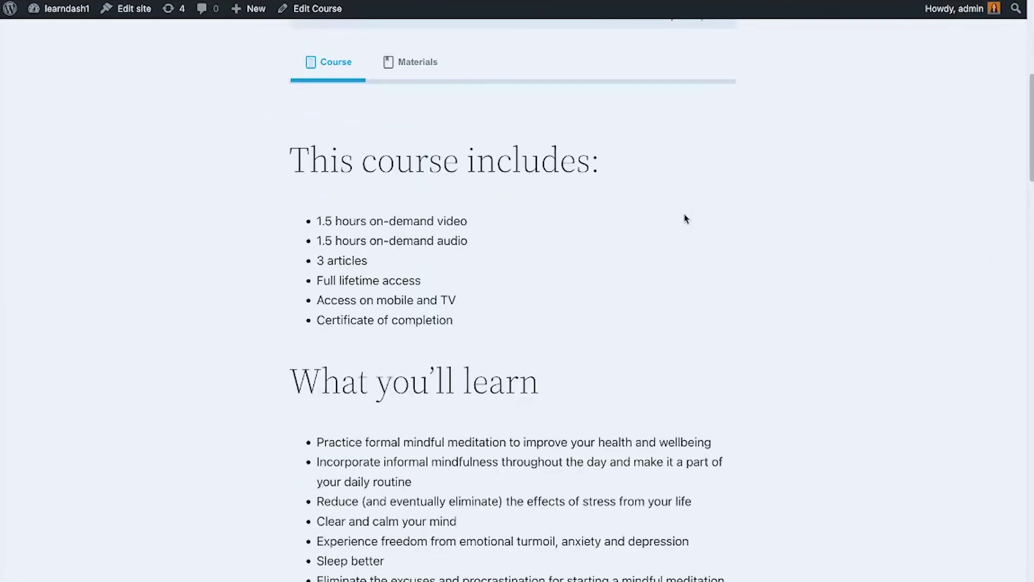
scroll(686, 218, "down", 15)
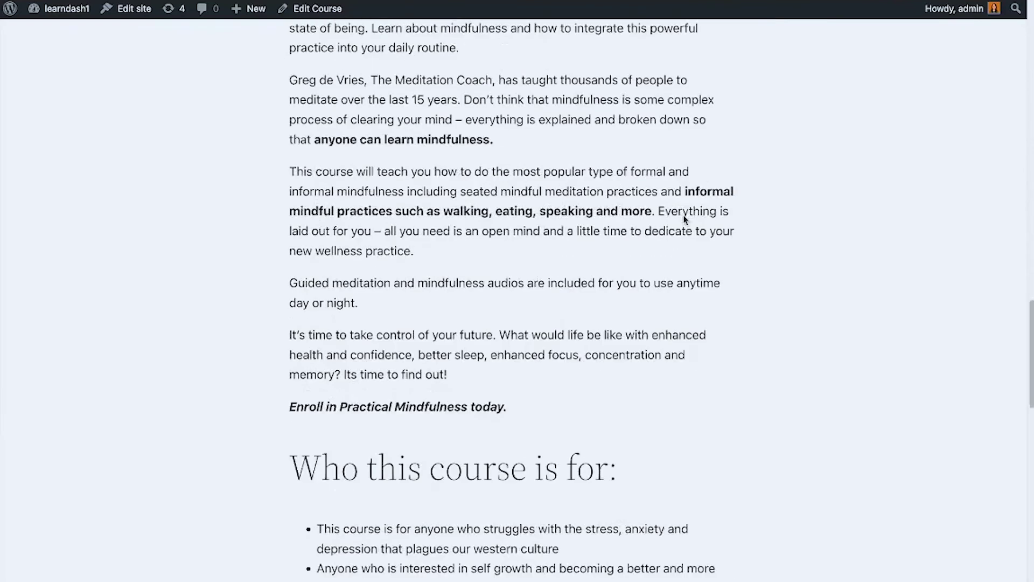
scroll(685, 218, "down", 10)
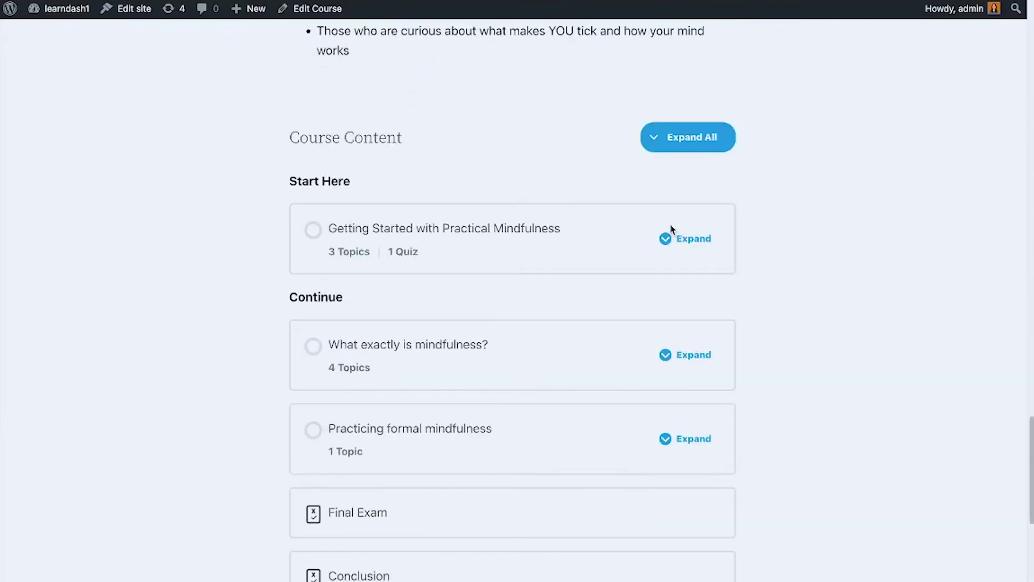
scroll(672, 229, "down", 2)
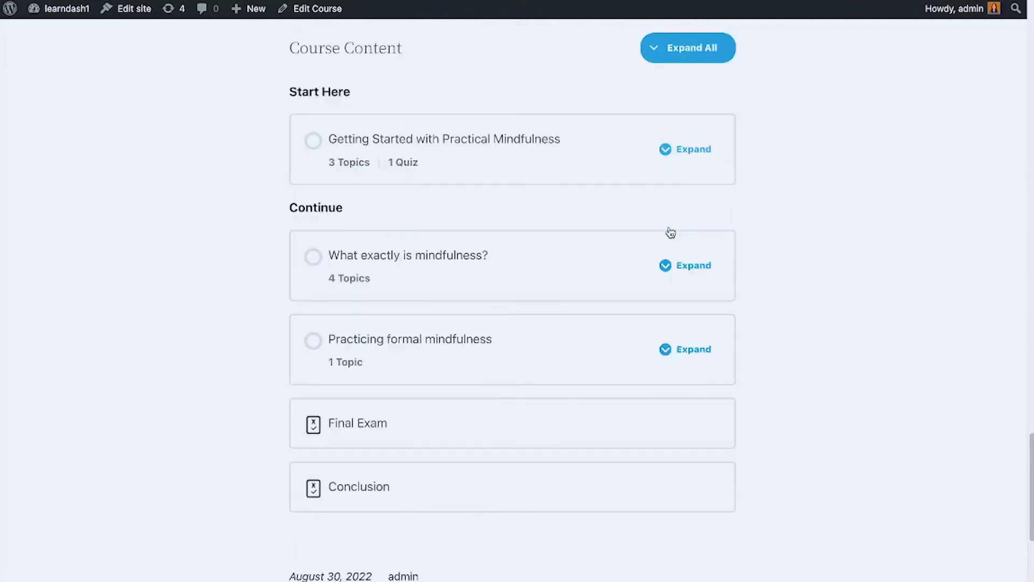
left_click(484, 345)
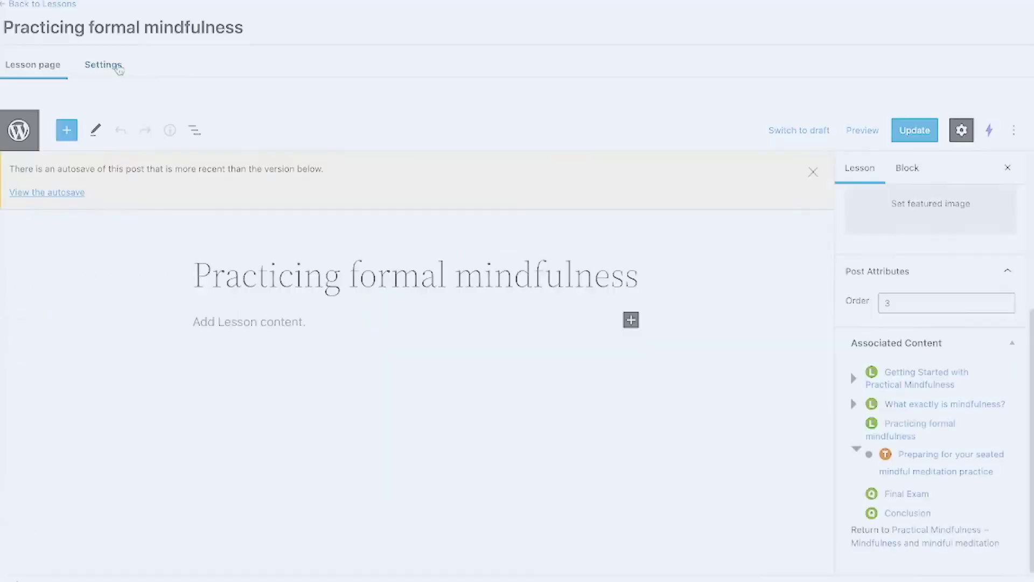
Step: Show the settings of the lesson "Practicing formal mindfulness", dismiss the autosave notice and expand Display and Content Options
left_click(117, 65)
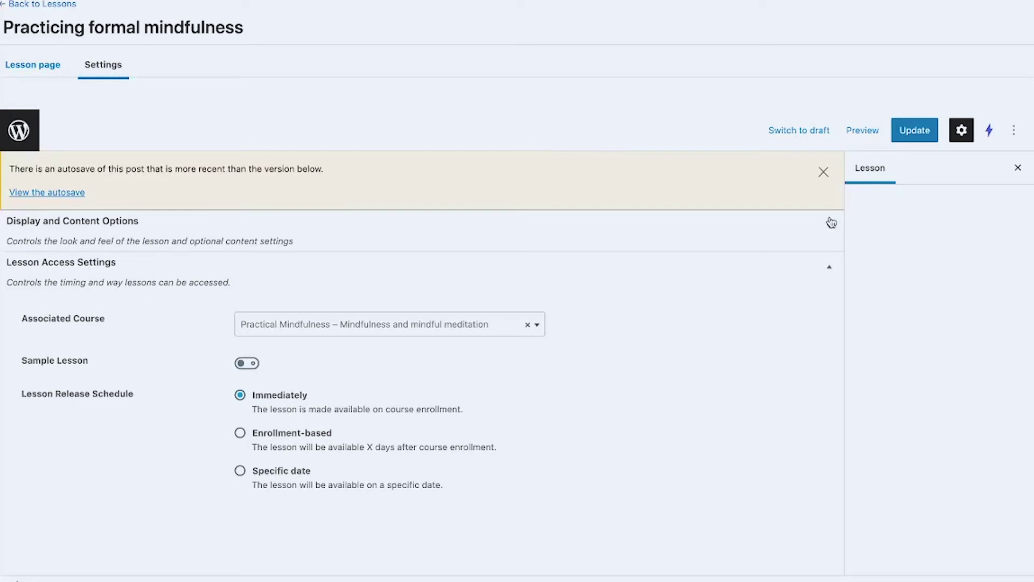
left_click(821, 171)
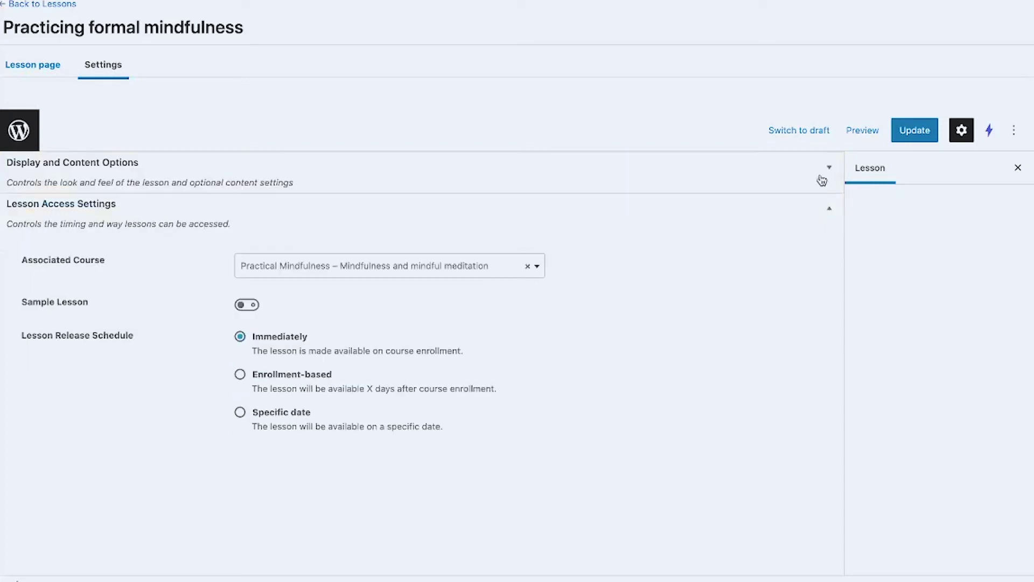
left_click(824, 173)
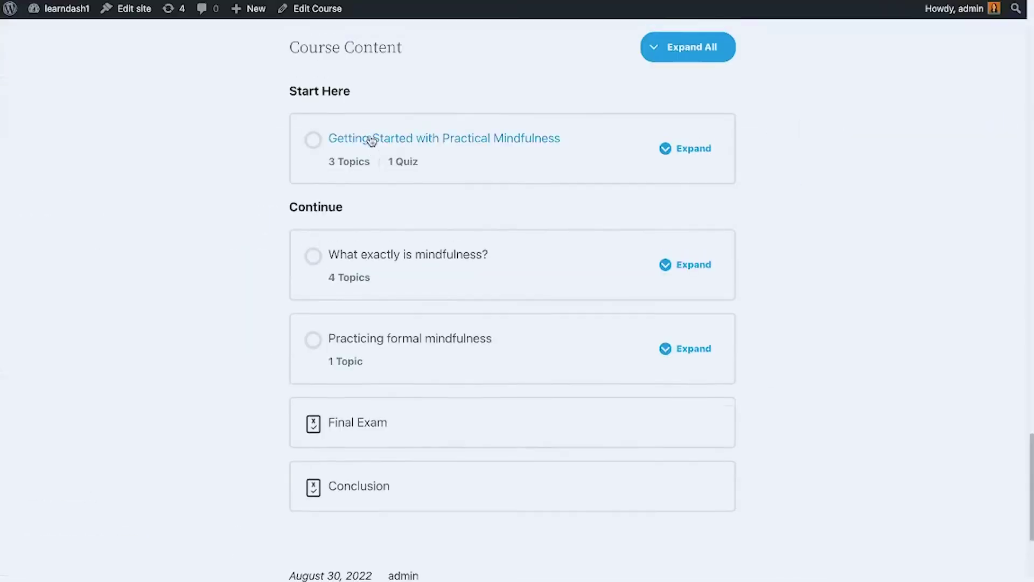
Step: Return to the course page, examine the Course Content list and view the "Practicing formal mindfulness" lesson from there
scroll(370, 141, "up", 1)
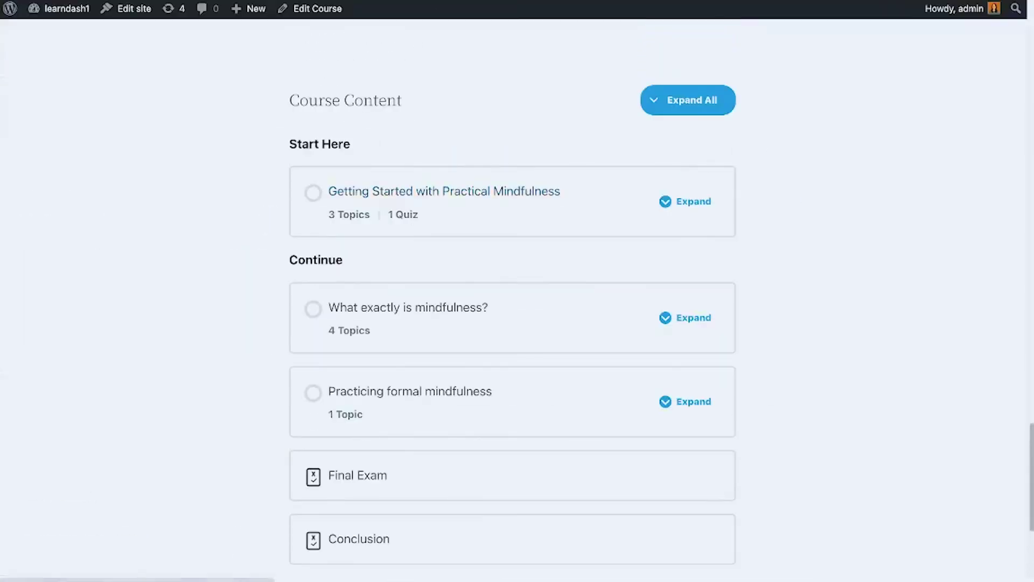
scroll(397, 144, "down", 5)
scroll(397, 143, "up", 5)
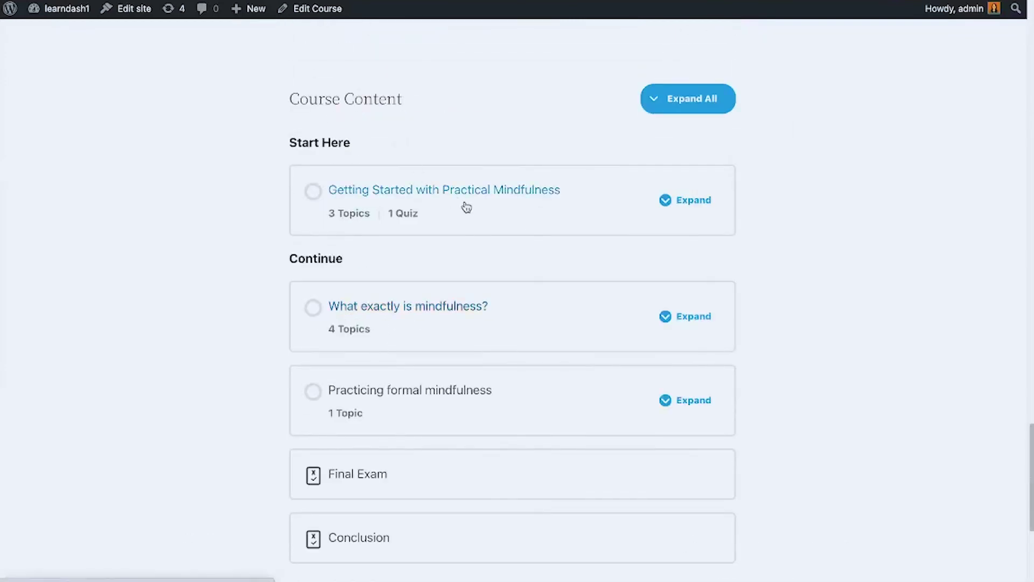
left_click(471, 396)
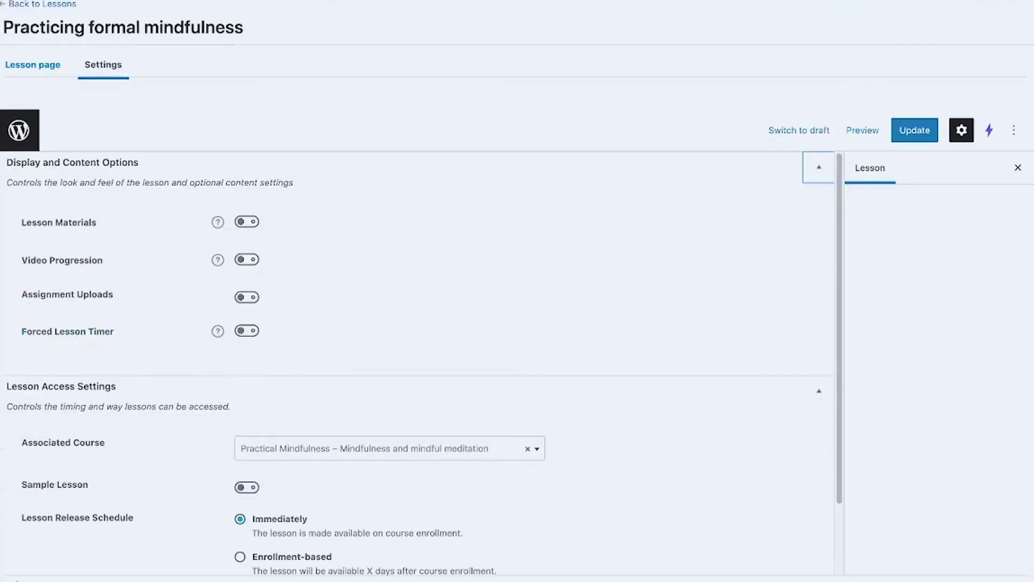
Step: Enable Lesson Materials in the lesson's settings and enter "test" as the materials content
left_click(247, 222)
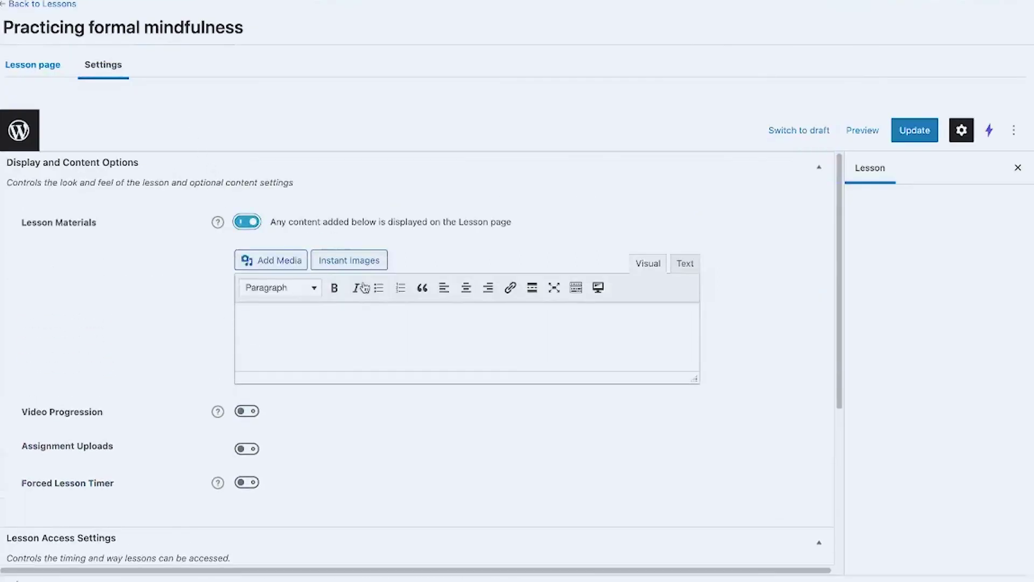
left_click(414, 343)
type("test")
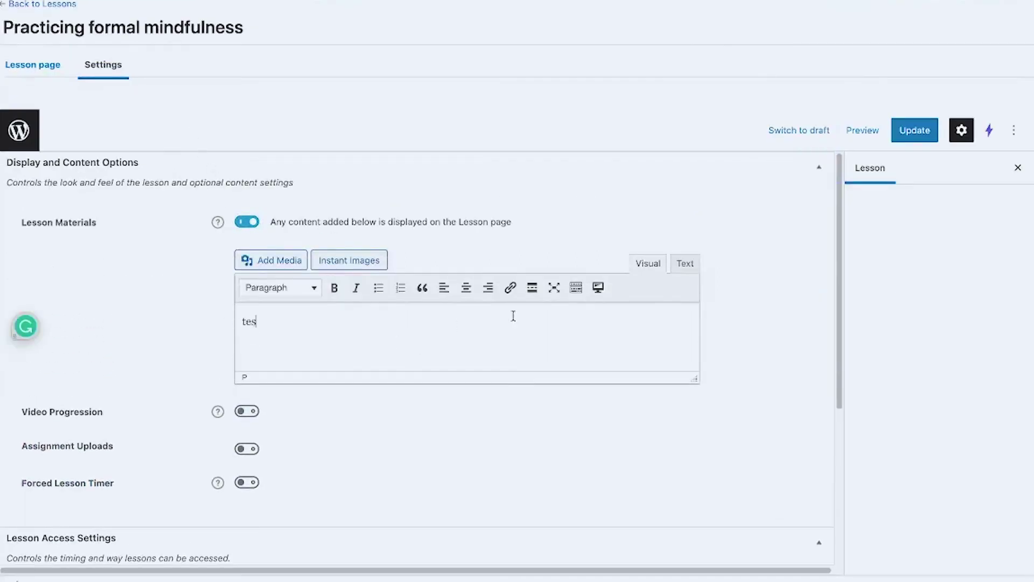
Step: Save the updated lesson and reload its front-end page to check for the new materials
left_click(915, 130)
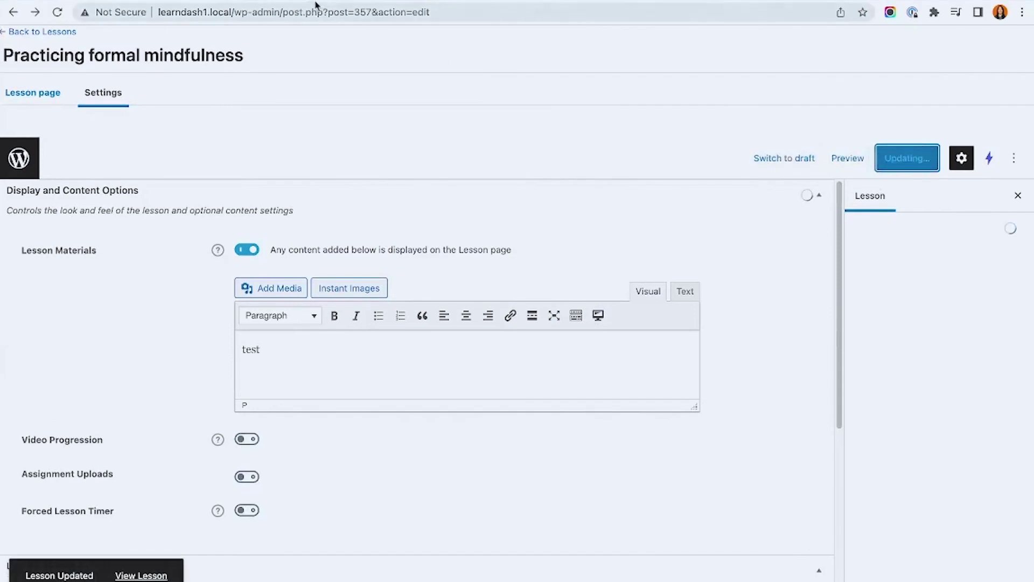
left_click(269, 1)
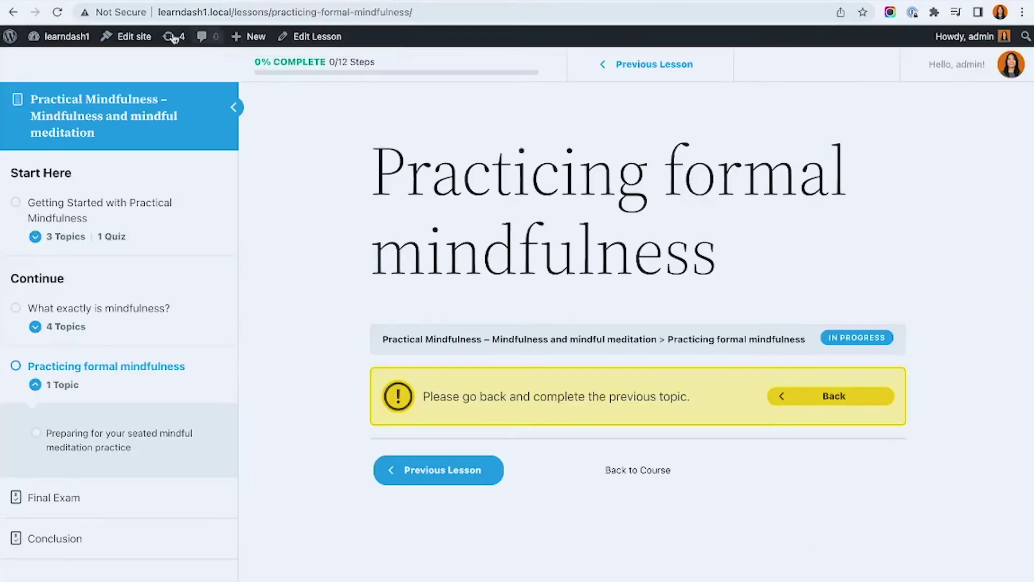
left_click(52, 17)
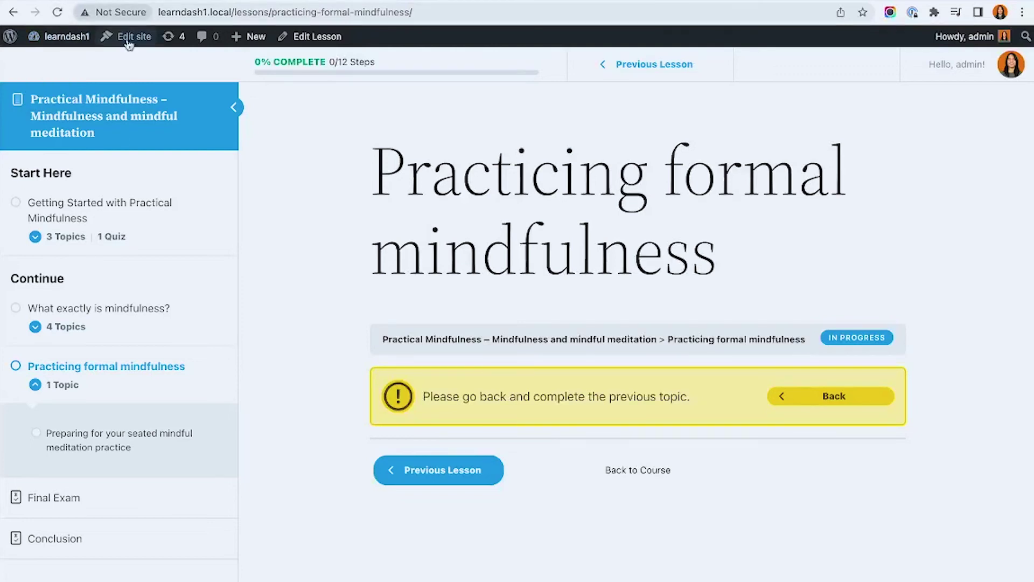
Step: Go back to the uncompleted previous topic and mark all three topics of "Getting Started with Practical Mindfulness" complete
left_click(808, 396)
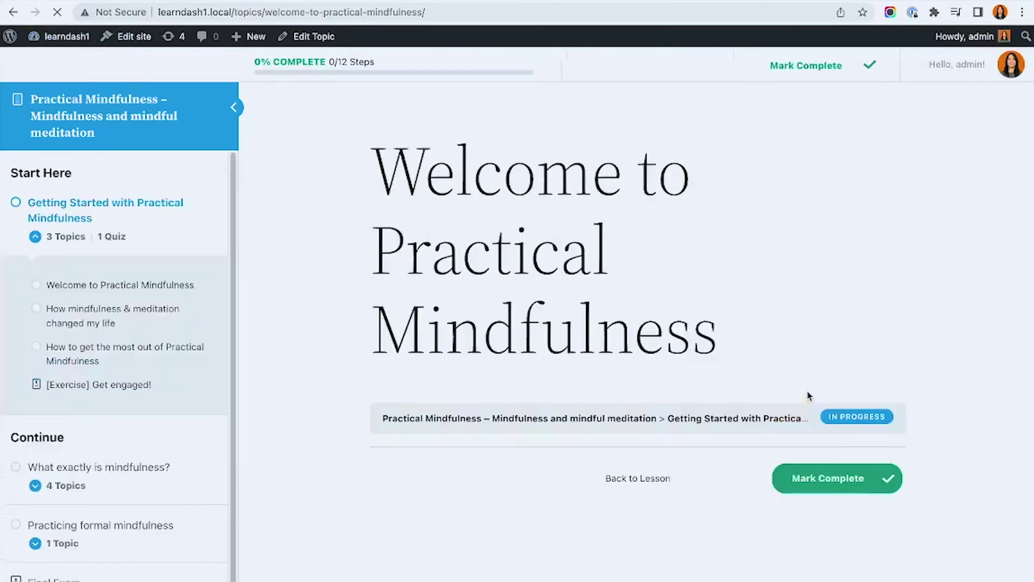
left_click(832, 478)
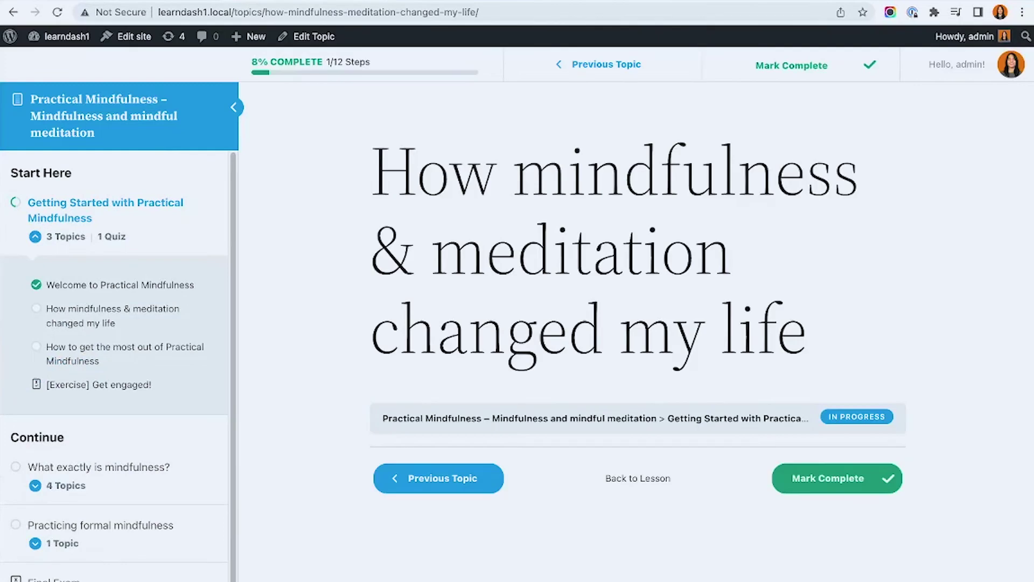
left_click(852, 478)
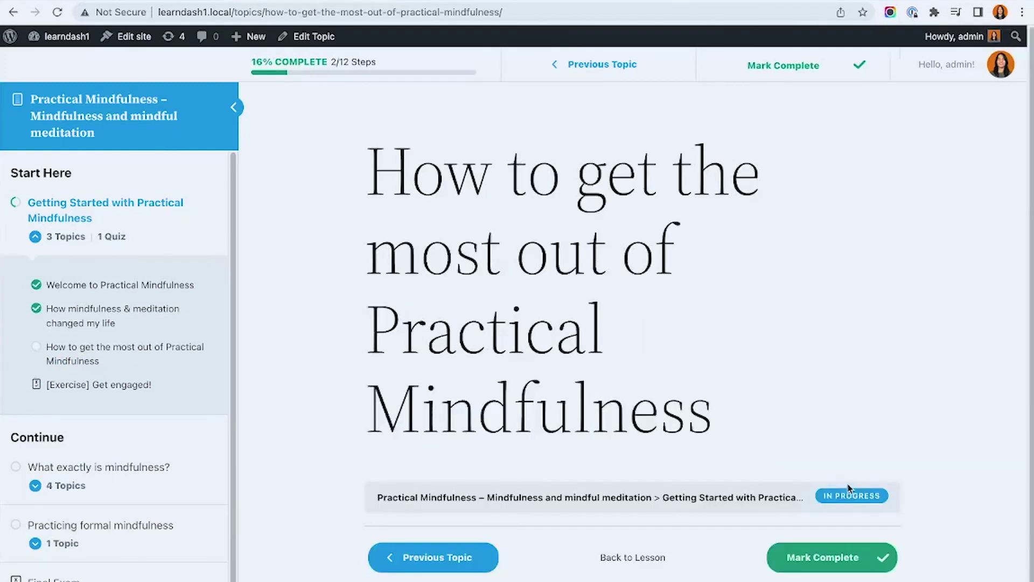
left_click(826, 558)
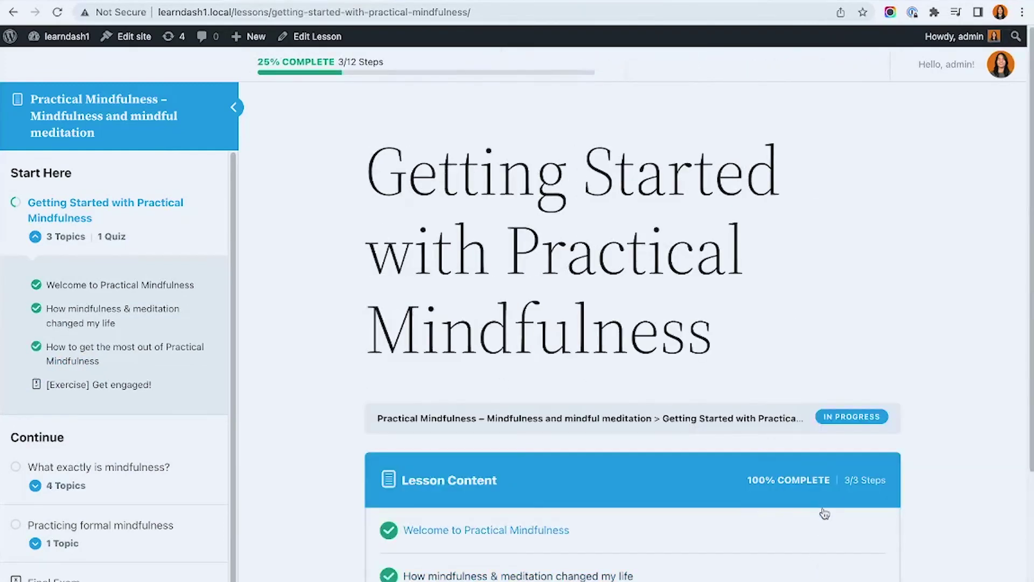
Step: View the "[Exercise] Get engaged!" quiz, try the lesson "What exactly is mindfulness?" and return to "Getting Started with Practical Mindfulness"
scroll(825, 514, "down", 3)
left_click(529, 474)
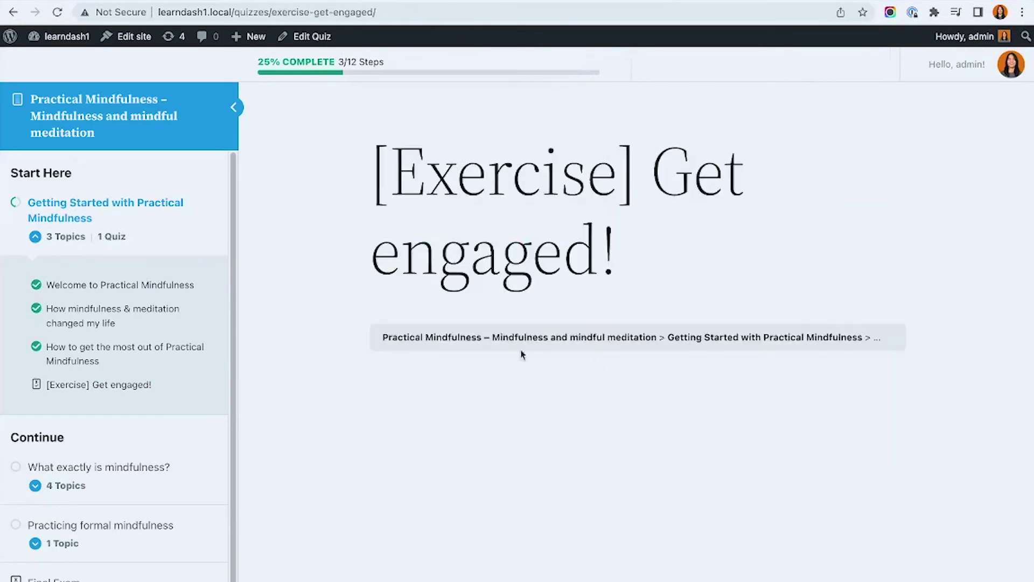
left_click(105, 467)
left_click(74, 213)
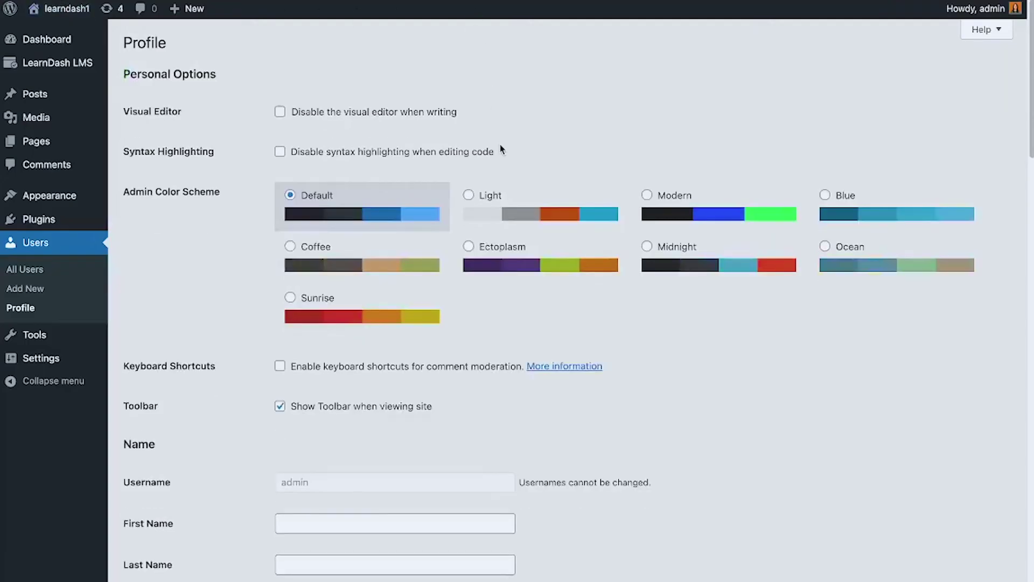
Step: In the profile's course progress details, mark "Getting Started with Practical Mindfulness" and "What exactly is mindfulness?" complete and update the profile
scroll(546, 113, "down", 15)
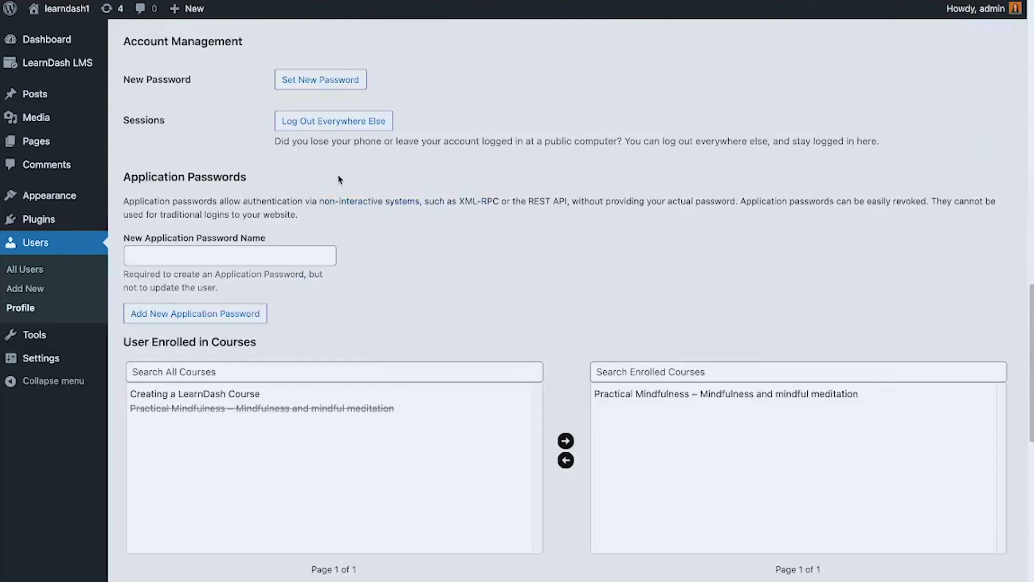
scroll(346, 178, "down", 6)
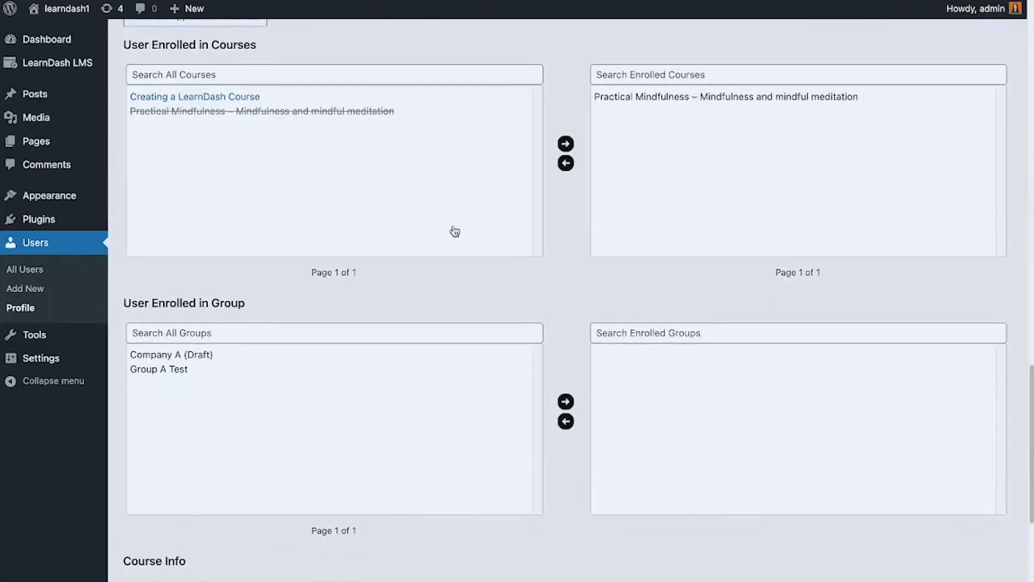
scroll(455, 231, "down", 5)
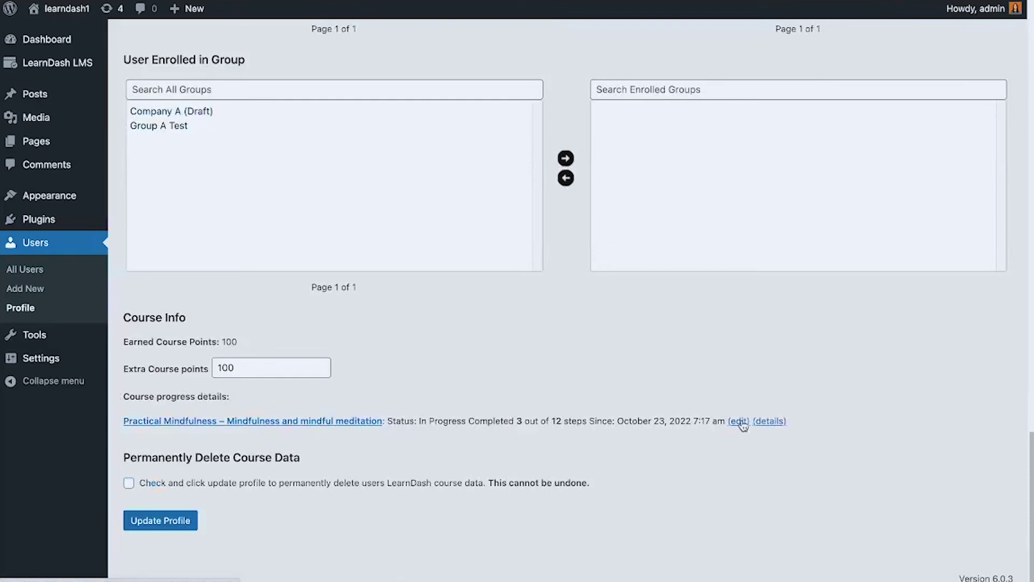
left_click(766, 425)
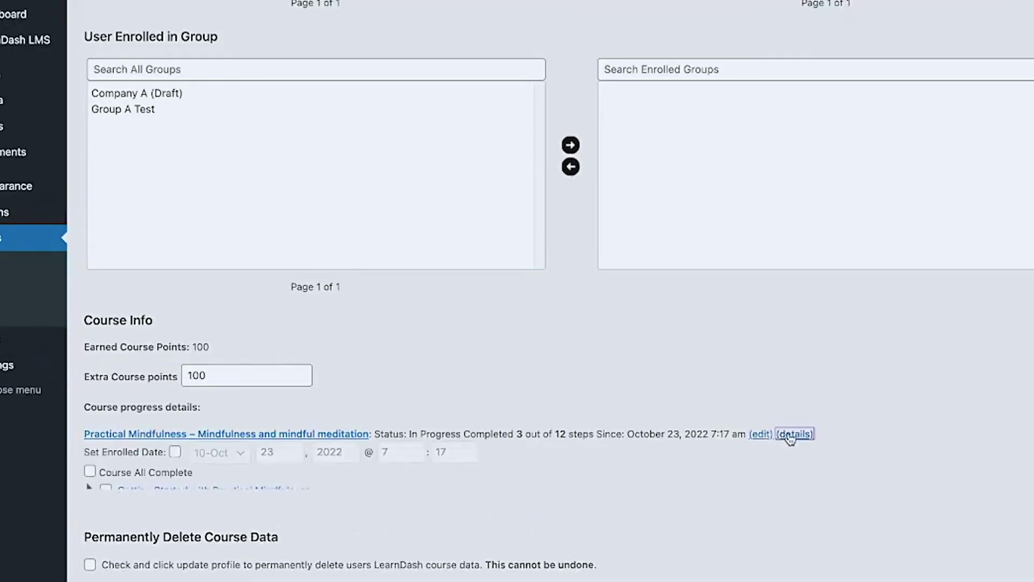
scroll(108, 474, "down", 1)
left_click(106, 461)
left_click(106, 481)
scroll(119, 485, "down", 3)
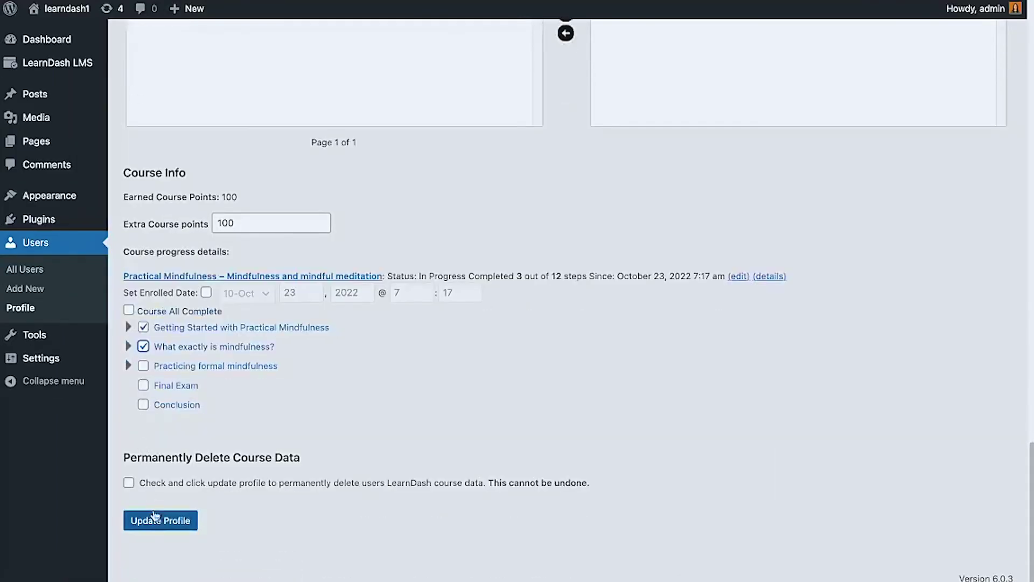
left_click(155, 518)
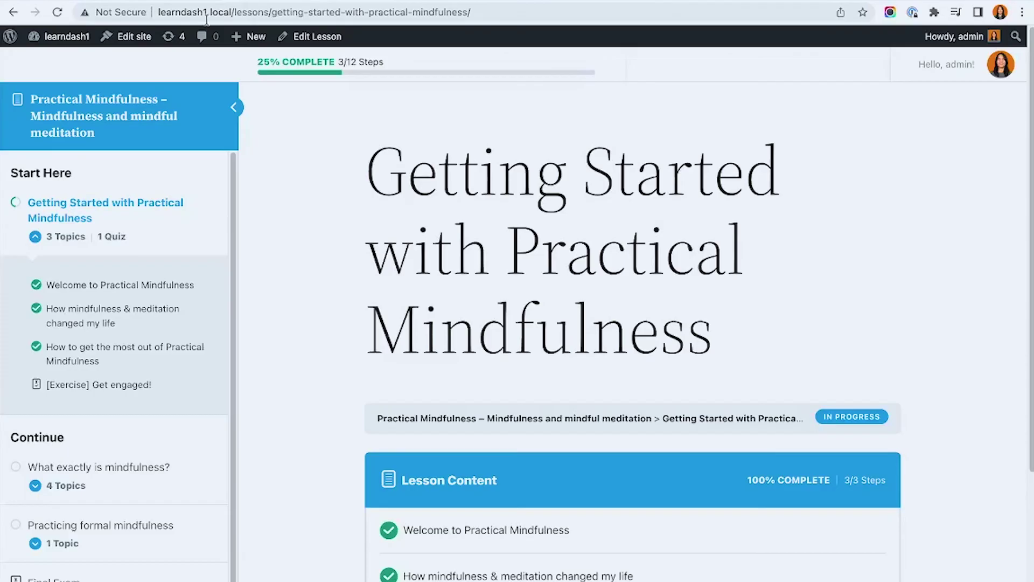
Step: Reload the course's lesson page, open the lesson "Practicing formal mindfulness" and view its Materials
left_click(57, 11)
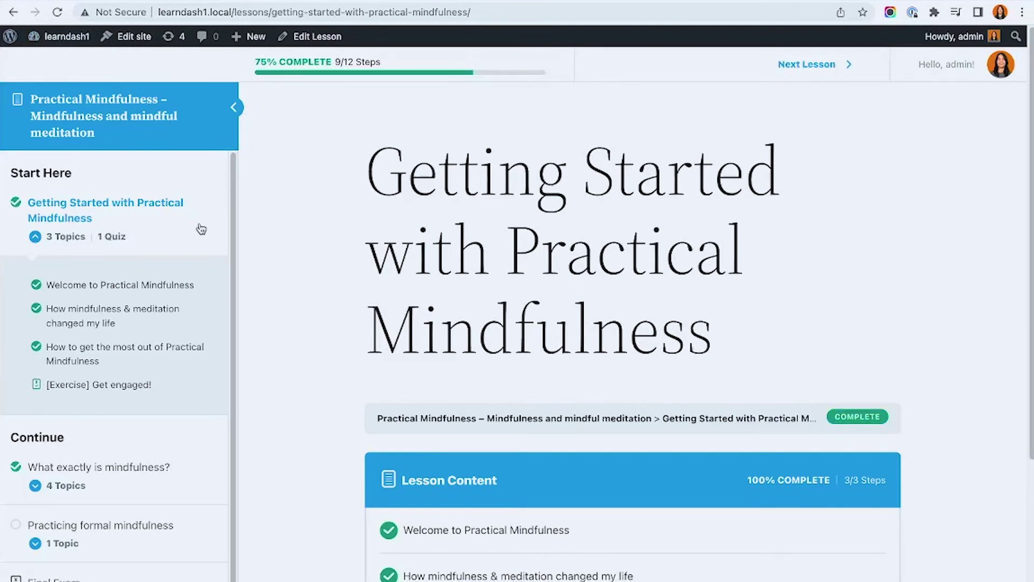
scroll(201, 230, "down", 1)
left_click(144, 508)
scroll(959, 165, "down", 3)
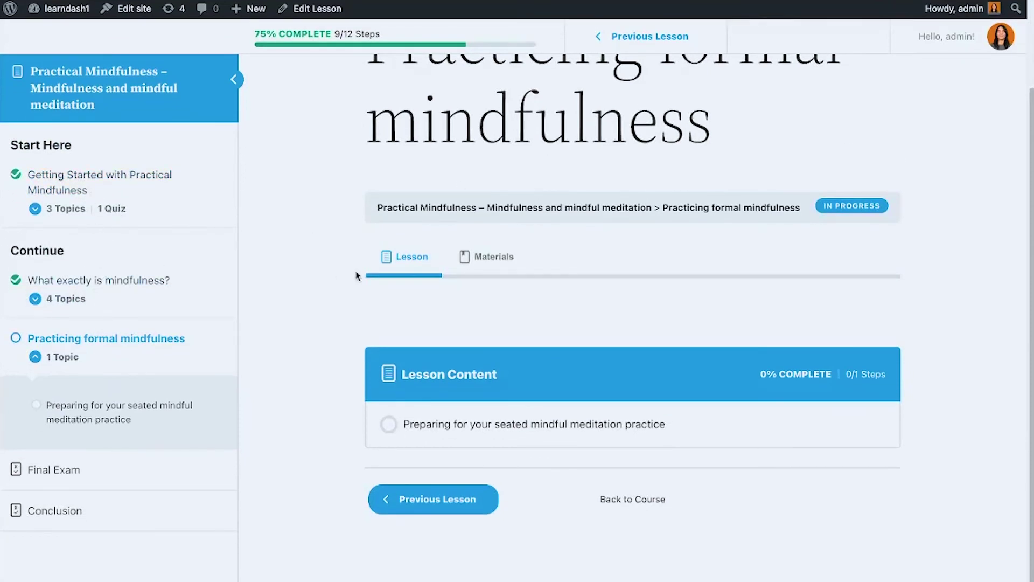
left_click(479, 258)
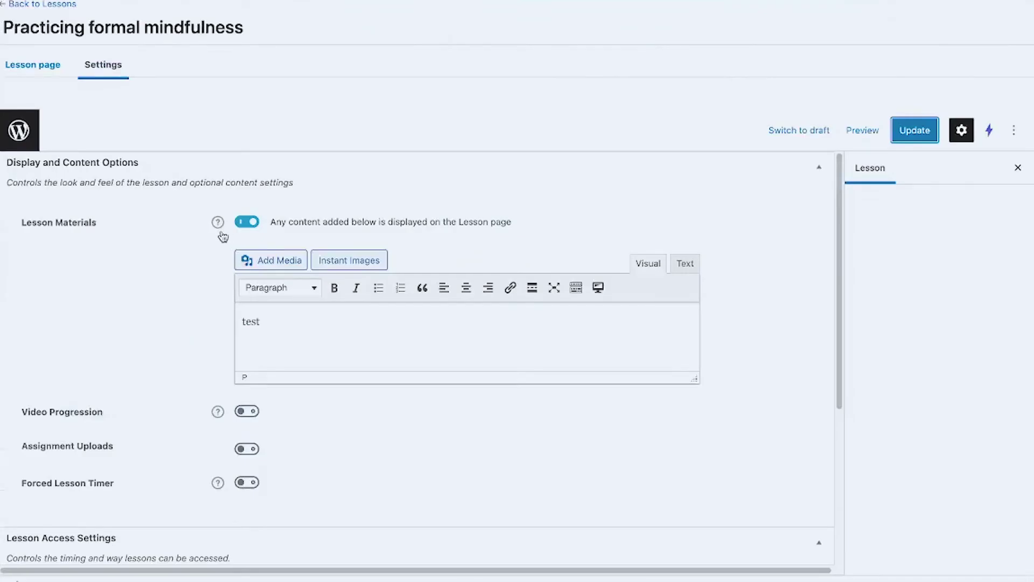
Step: Disable Lesson Materials, update the lesson, check the reloaded lesson page and return to the lesson's settings
left_click(247, 222)
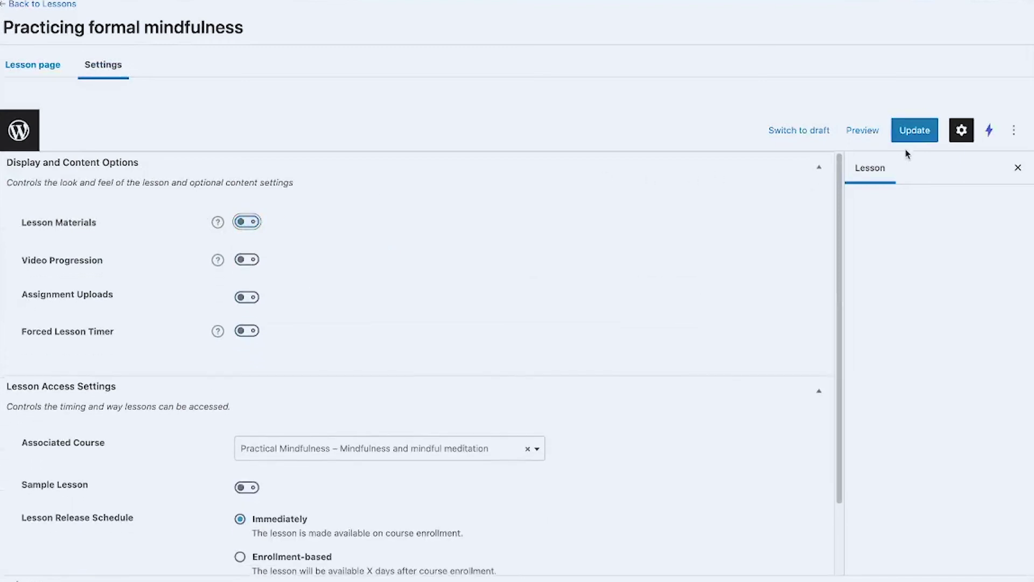
left_click(915, 130)
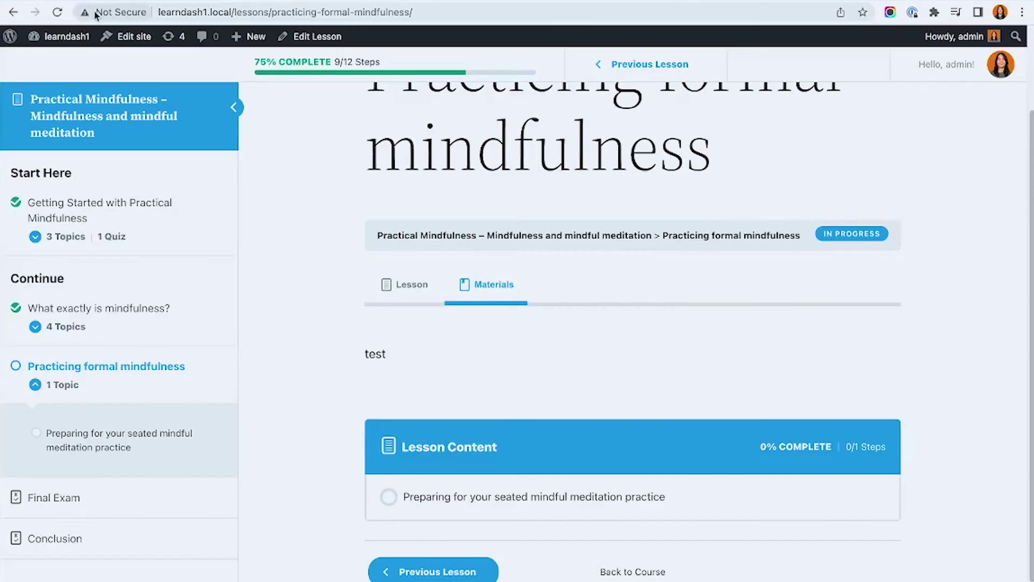
left_click(53, 21)
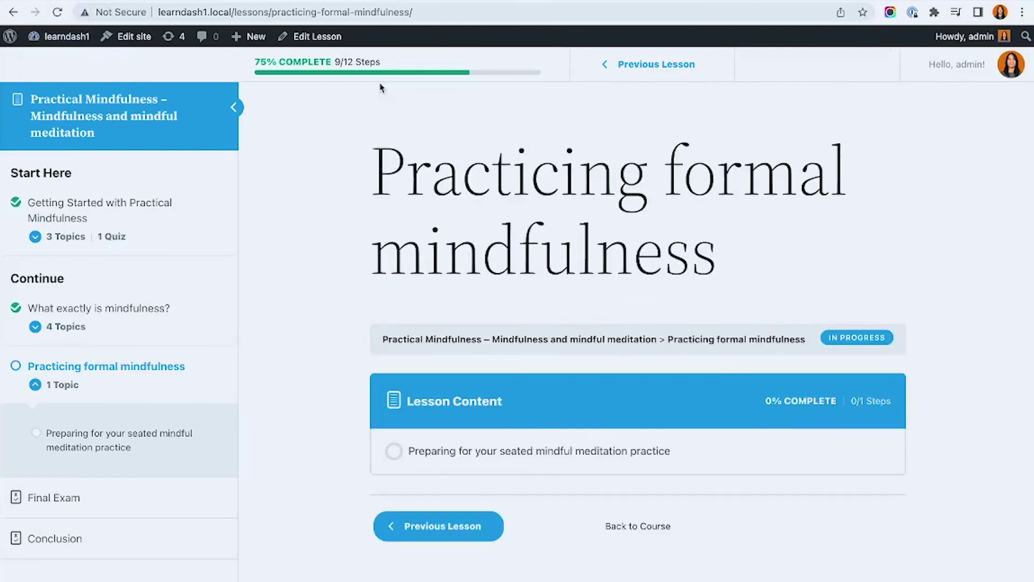
left_click(171, 2)
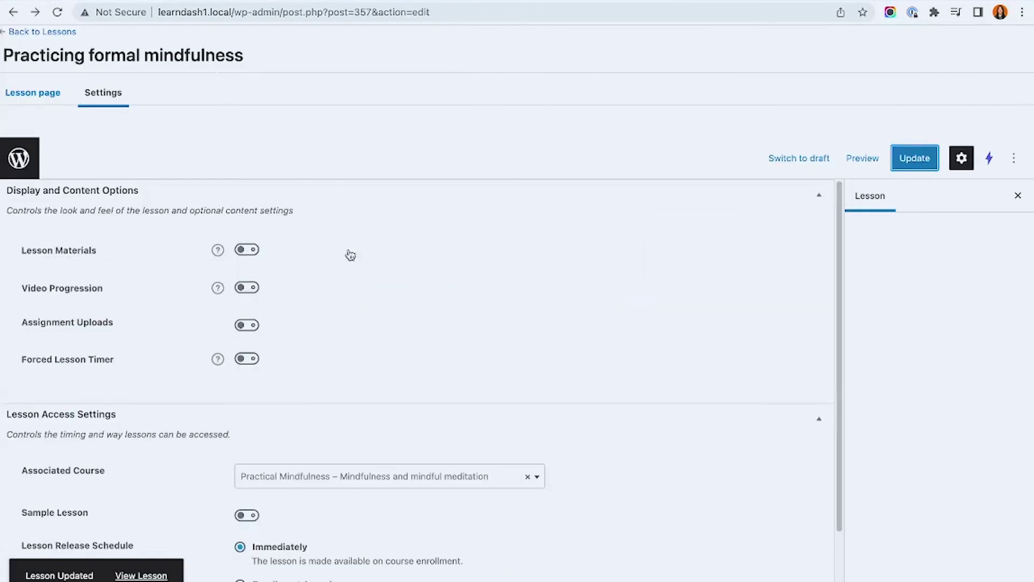
Step: Set the Lesson Release Schedule to Enrollment-based, with the lesson available 7 days after course enrollment
scroll(370, 276, "down", 2)
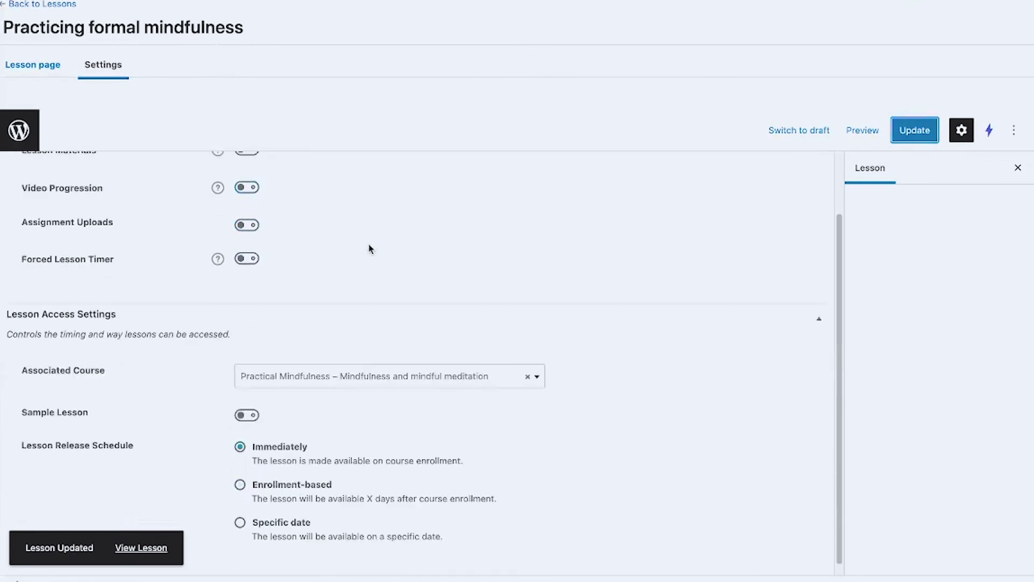
left_click(268, 278)
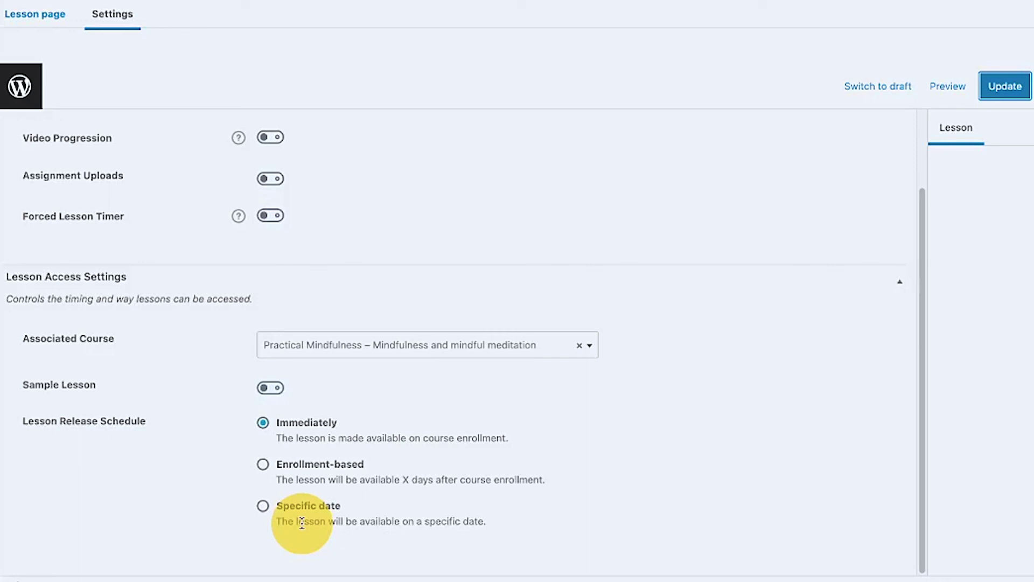
left_click(263, 464)
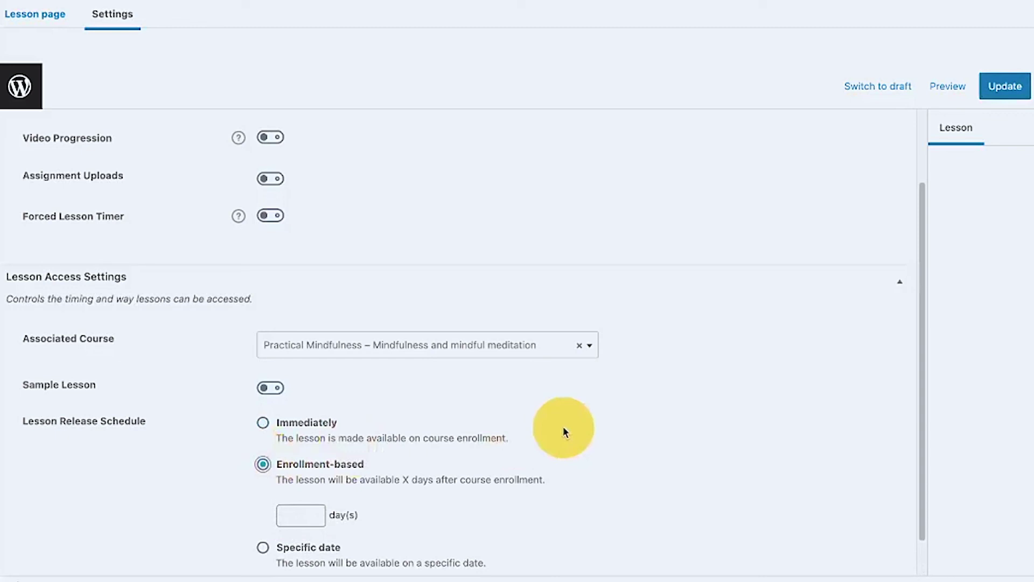
scroll(563, 431, "down", 1)
left_click(300, 486)
type("7")
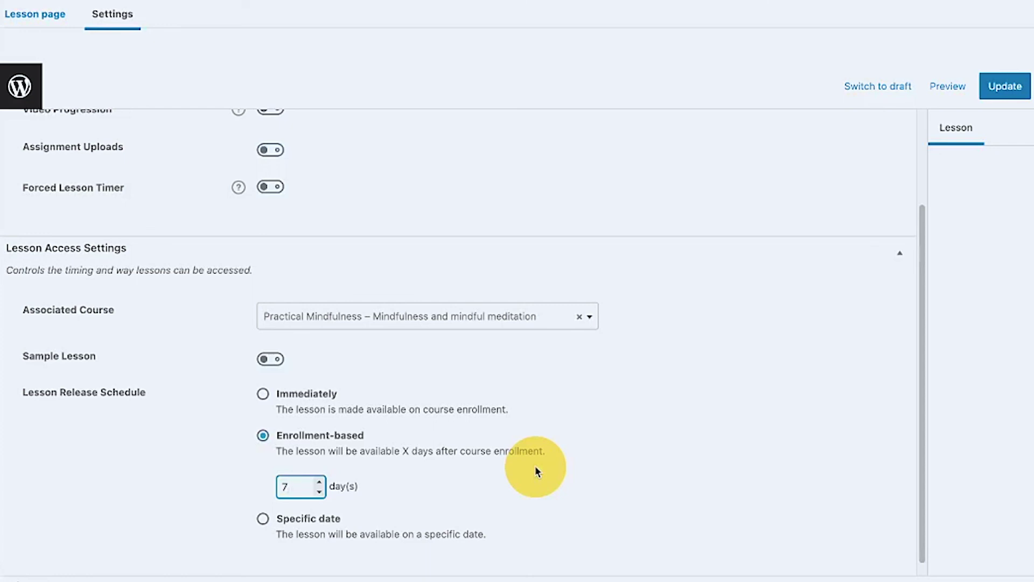
Step: Switch the Lesson Release Schedule to Specific date
left_click(263, 521)
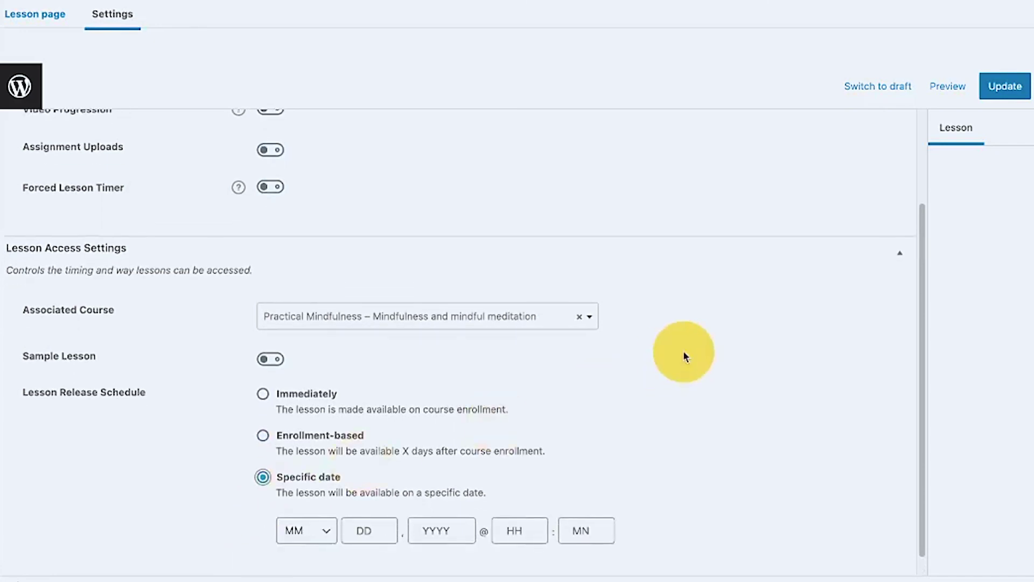